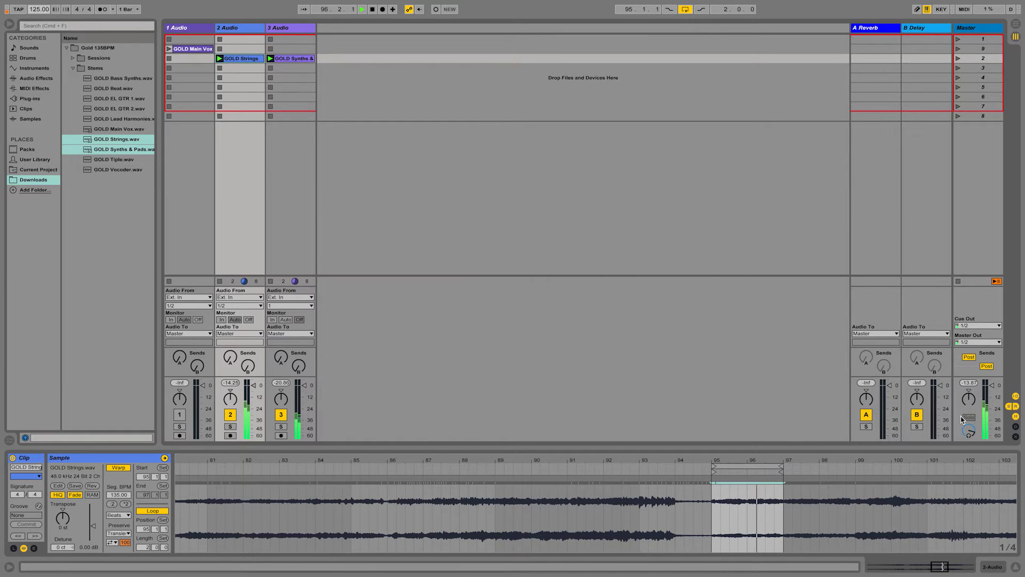
# - Turn on the metronome and duplicate the GOLD Strings and GOLD Synths & Pads clips together into scene 3
pyautogui.click(106, 9)
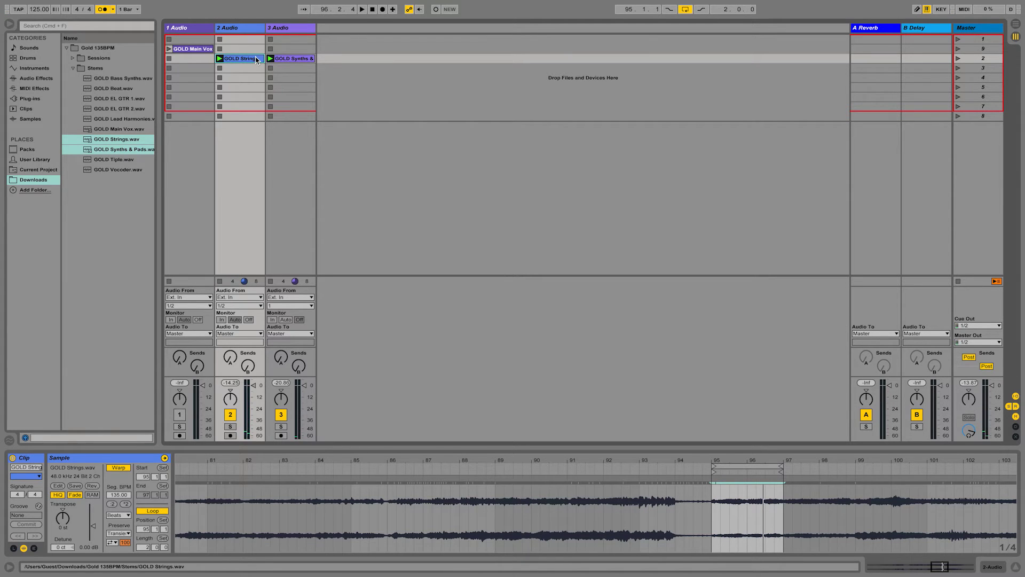
pyautogui.keyDown('shift'); pyautogui.click(292, 60); pyautogui.keyUp('shift')
pyautogui.moveTo(291, 66); pyautogui.dragTo(292, 69)
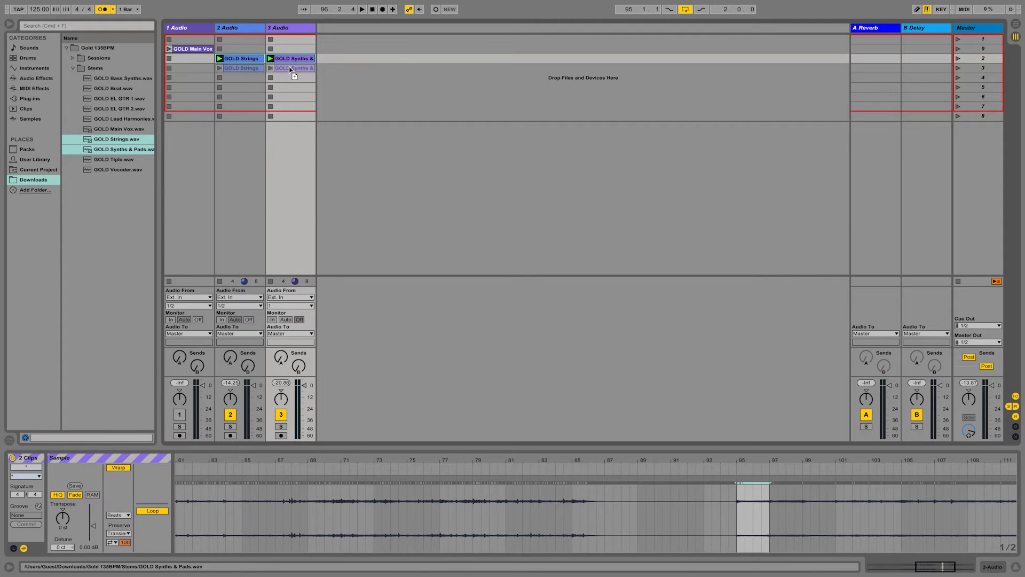
# - Set the transposition of the scene 3 GOLD Strings and GOLD Synths & Pads clips to -2 st and launch scene 3
pyautogui.click(219, 143)
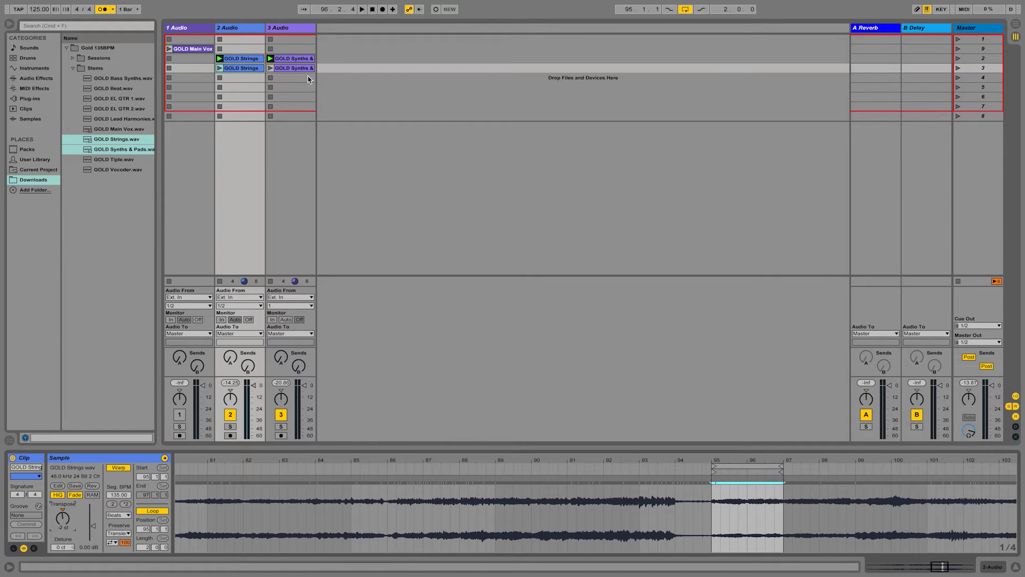
pyautogui.click(271, 164)
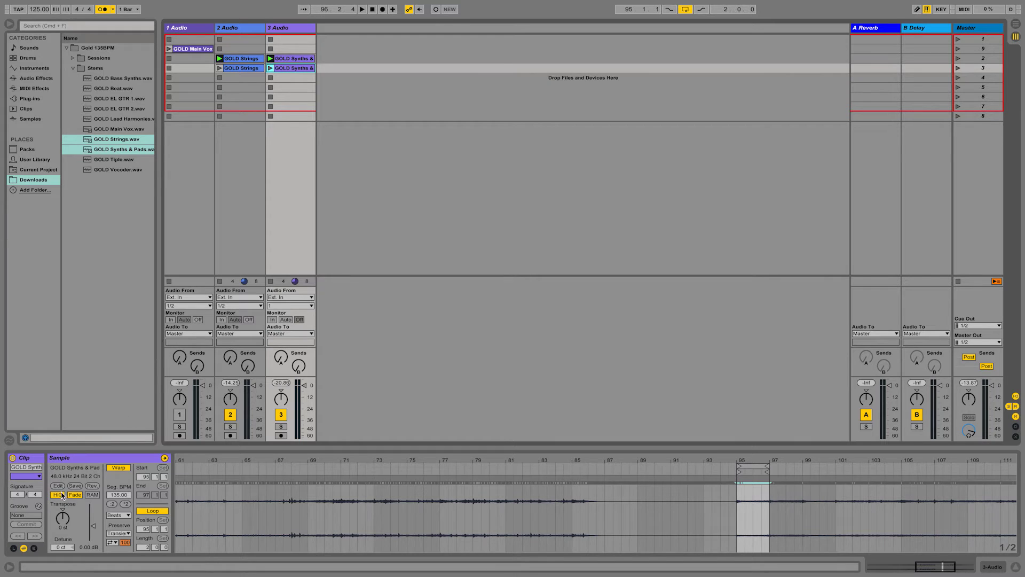
pyautogui.moveTo(62, 517); pyautogui.dragTo(63, 517)
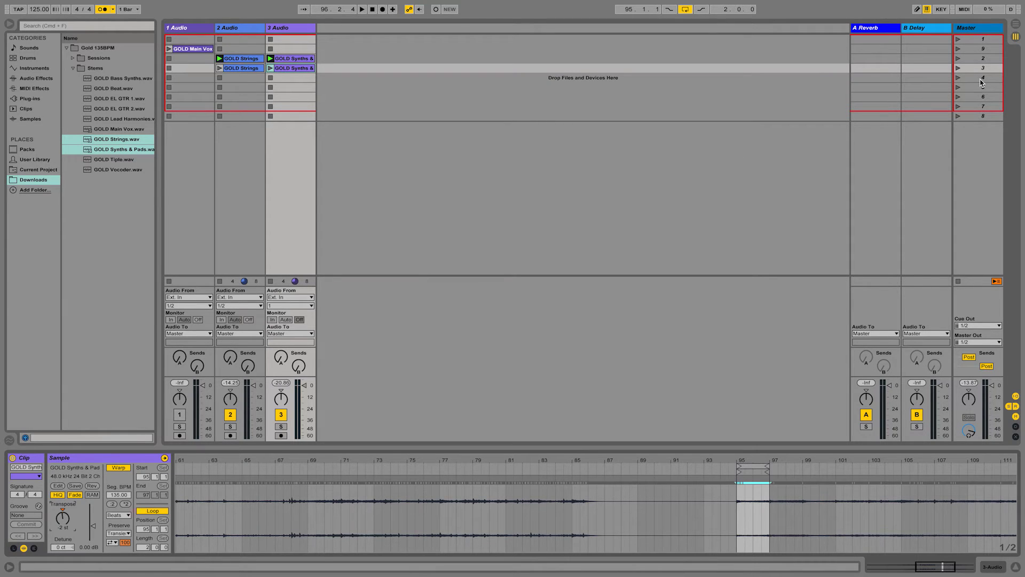
pyautogui.press('Return')
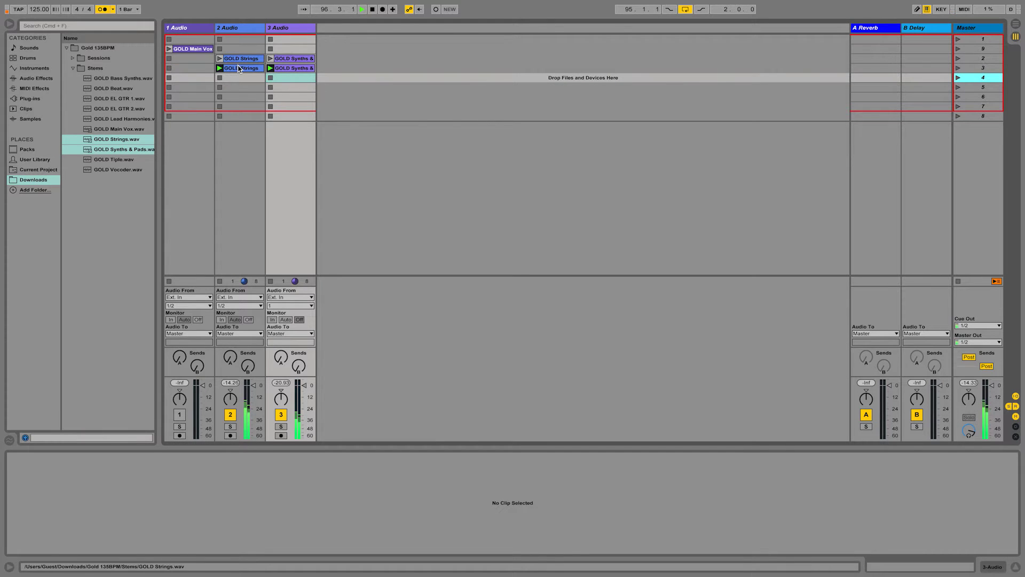
pyautogui.click(239, 68)
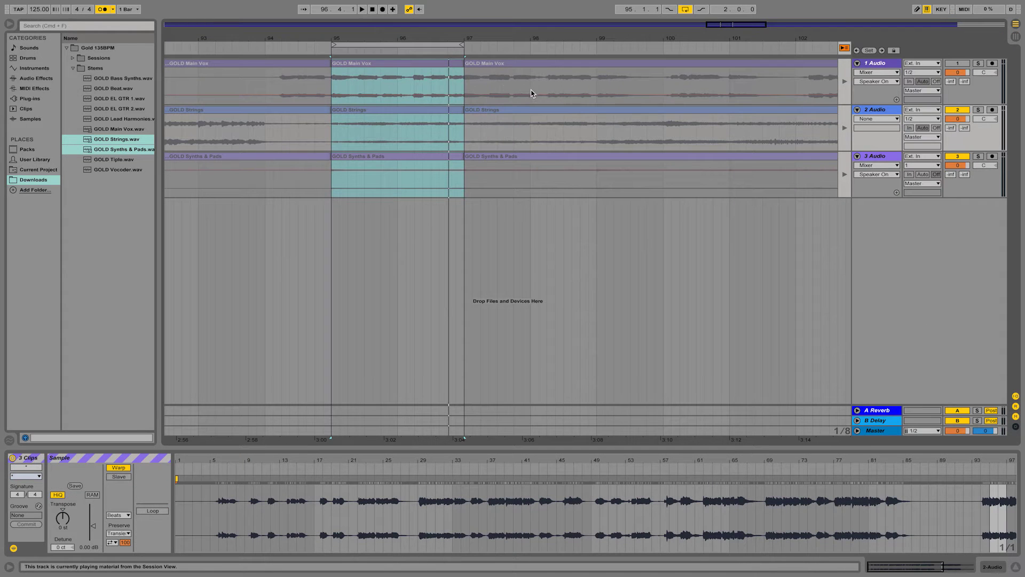
# - Select the GOLD Main Vox clip that starts at bar 95 in the arrangement
pyautogui.moveTo(392, 38); pyautogui.dragTo(391, 19)
pyautogui.click(359, 83)
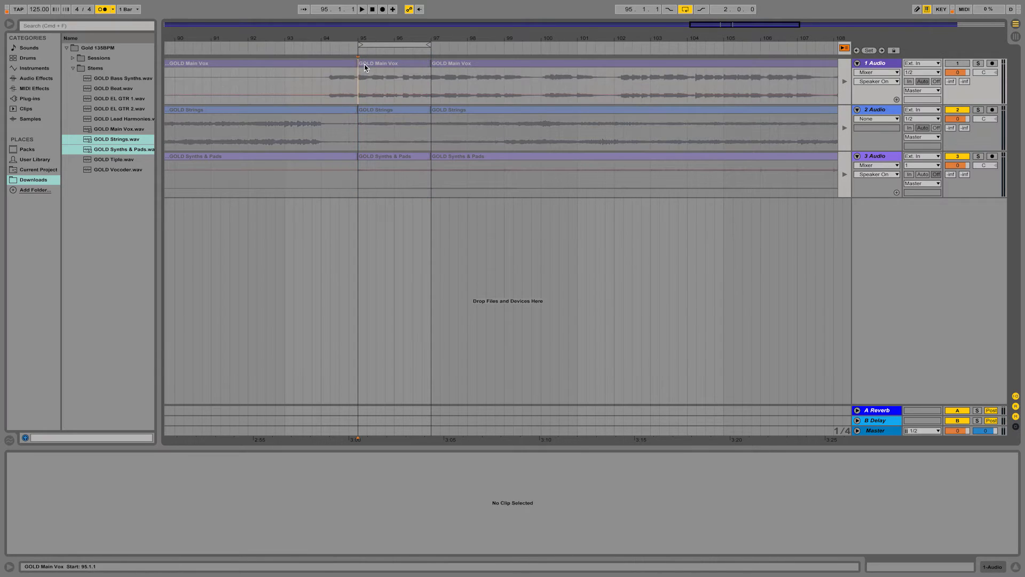
pyautogui.click(362, 64)
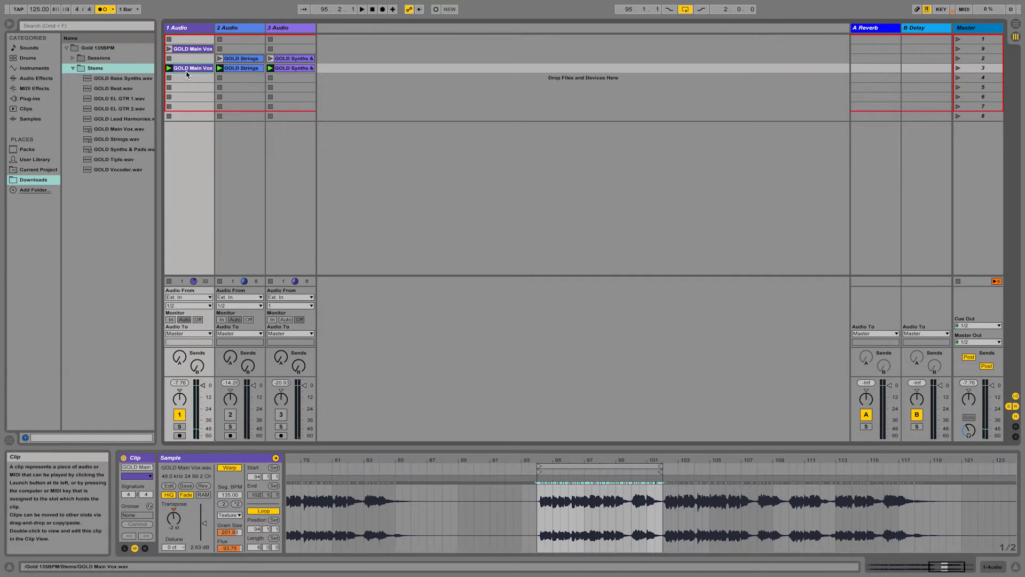
# - Audition the scene 3 GOLD Main Vox loop alone, and reactivate tracks 2 and 3 to play all three together
pyautogui.press('space')
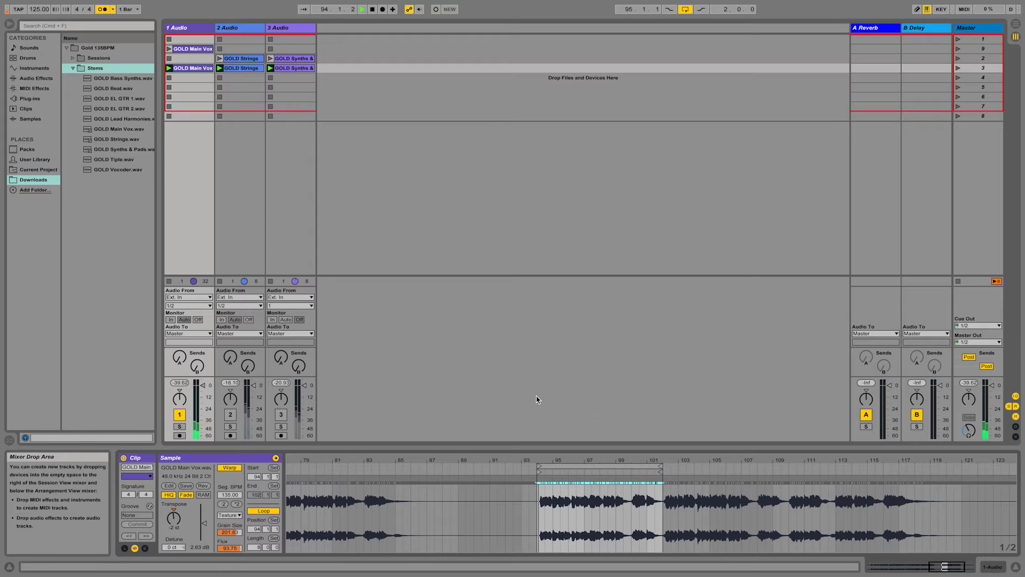
pyautogui.press('space')
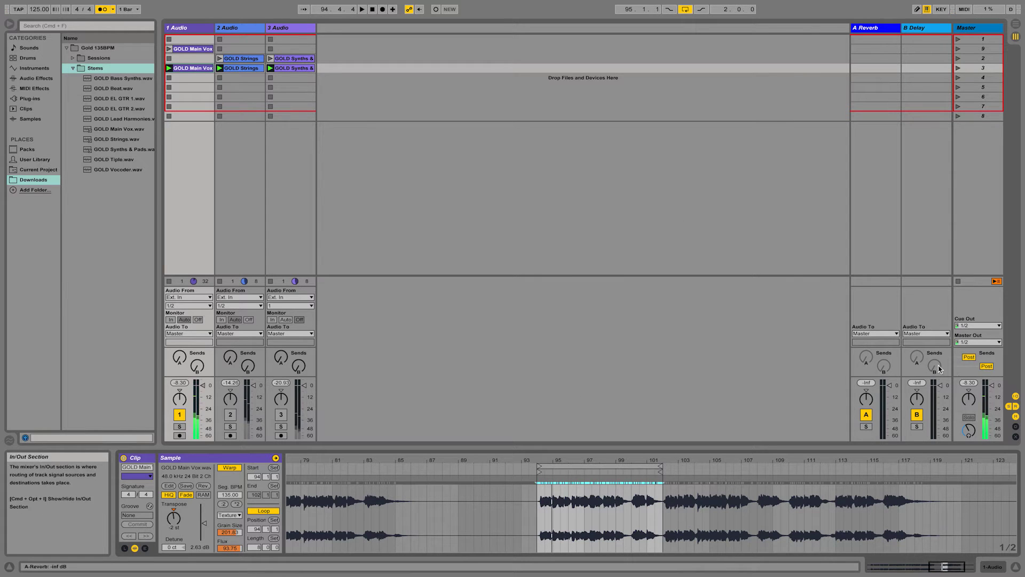
pyautogui.press('space')
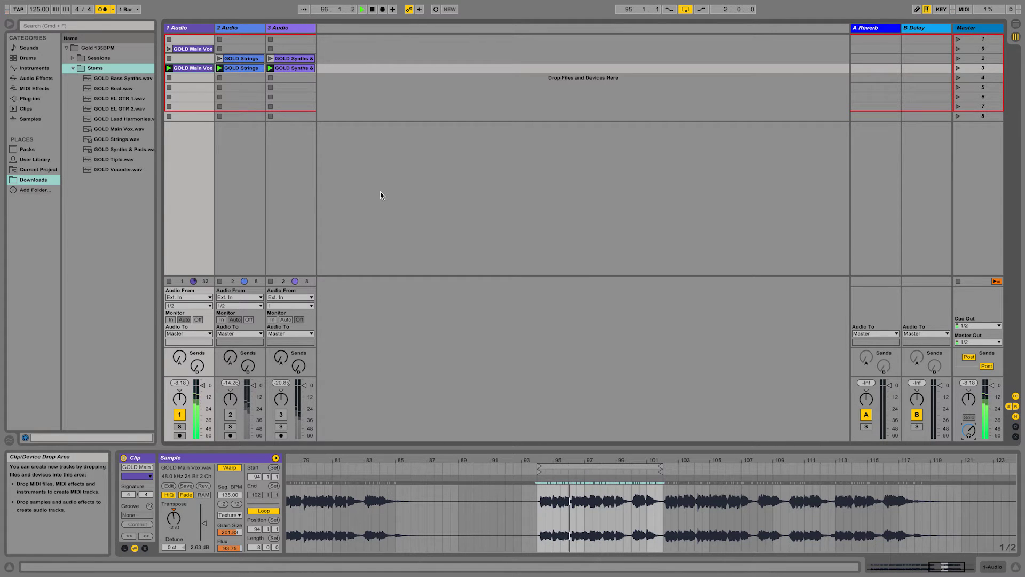
pyautogui.press('space')
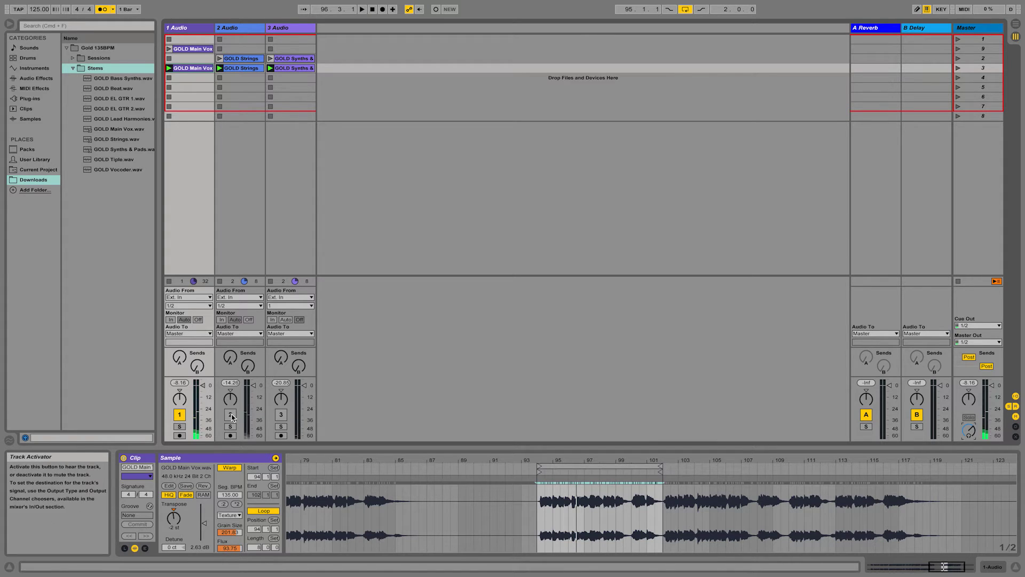
pyautogui.click(281, 415)
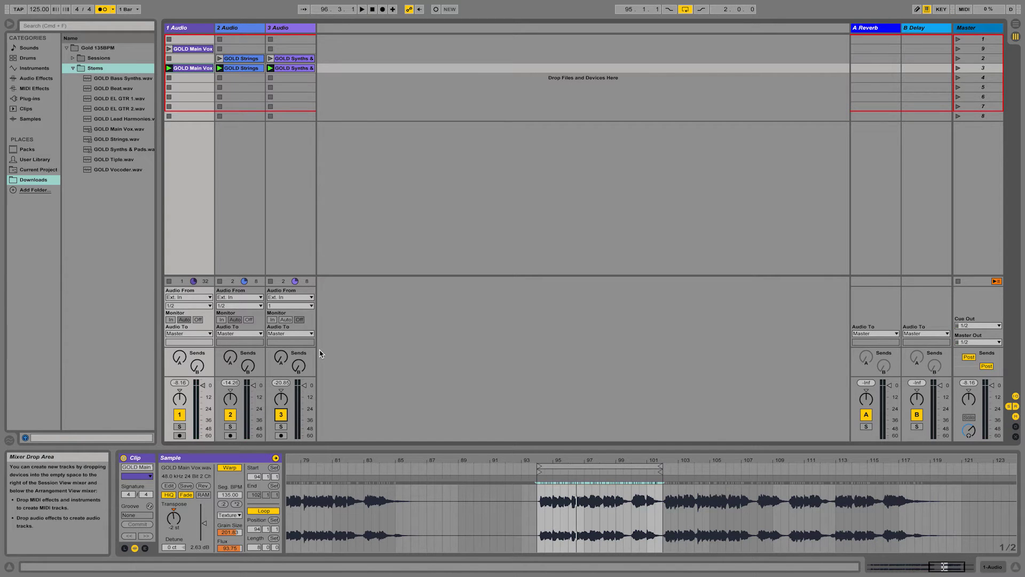
pyautogui.press('space')
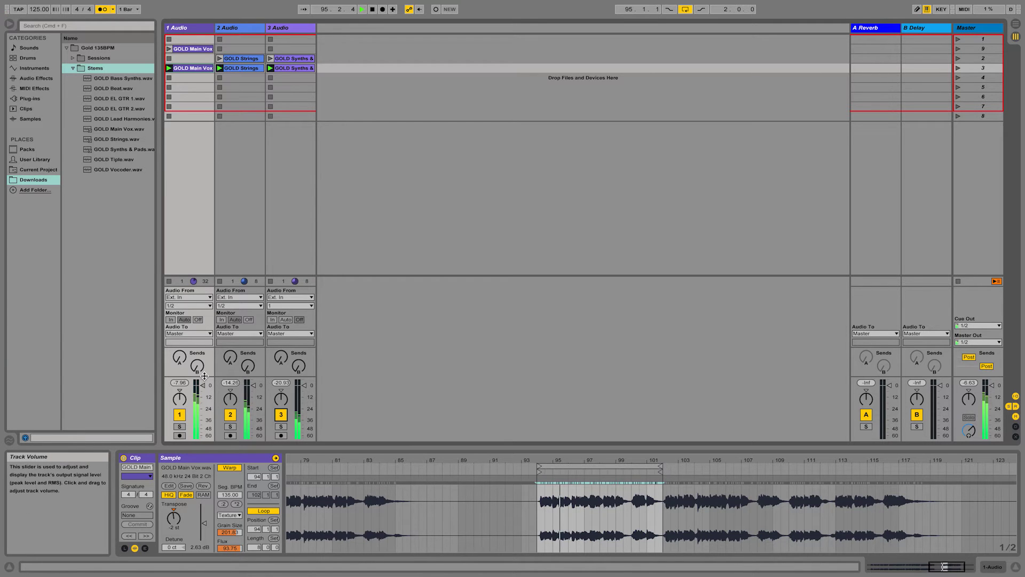
# - Enlarge the mixer section and sweep the vocal track's Delay send up to 0.0 dB and back down during playback
pyautogui.moveTo(206, 377); pyautogui.dragTo(206, 357)
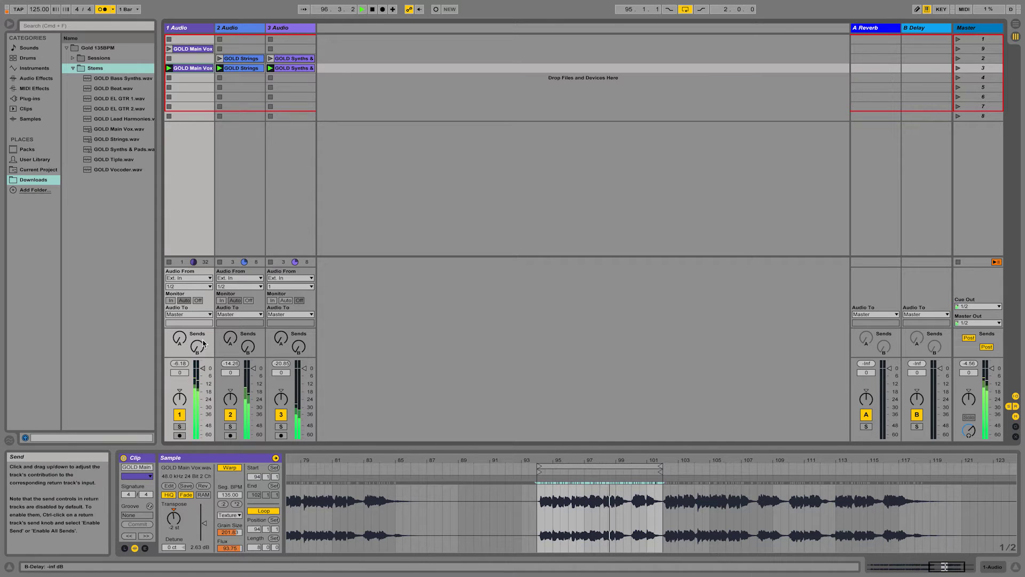
pyautogui.moveTo(197, 346); pyautogui.dragTo(197, 323)
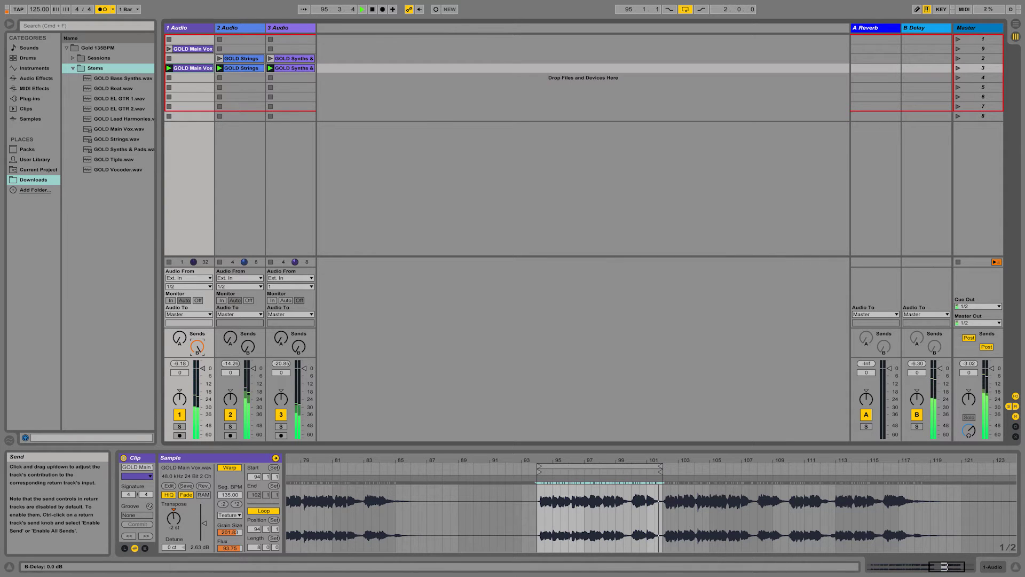
pyautogui.moveTo(197, 323); pyautogui.dragTo(198, 348)
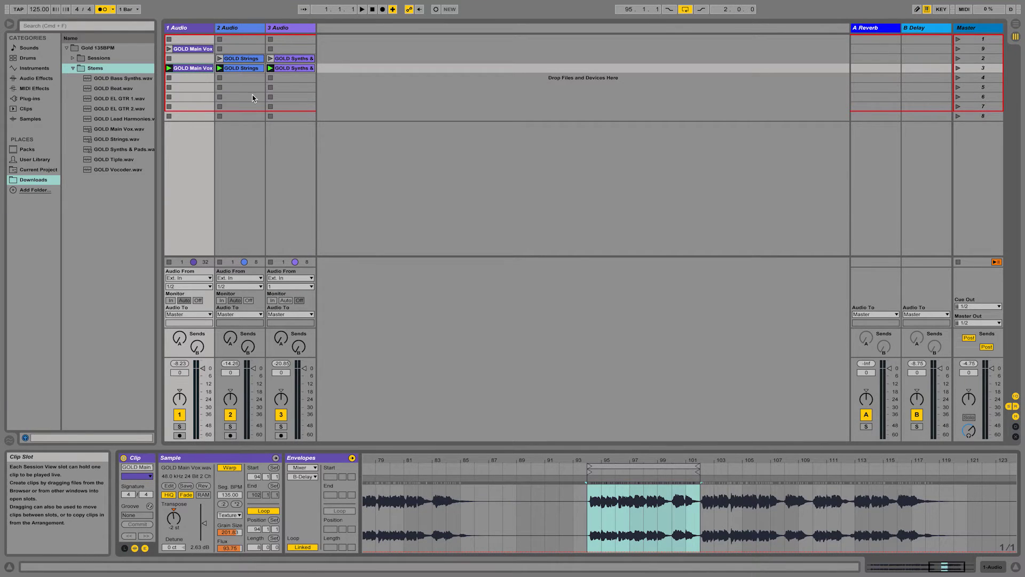
# - Check the three clips in scene 3 and display the envelopes of the GOLD Main Vox clip
pyautogui.click(244, 67)
pyautogui.click(282, 70)
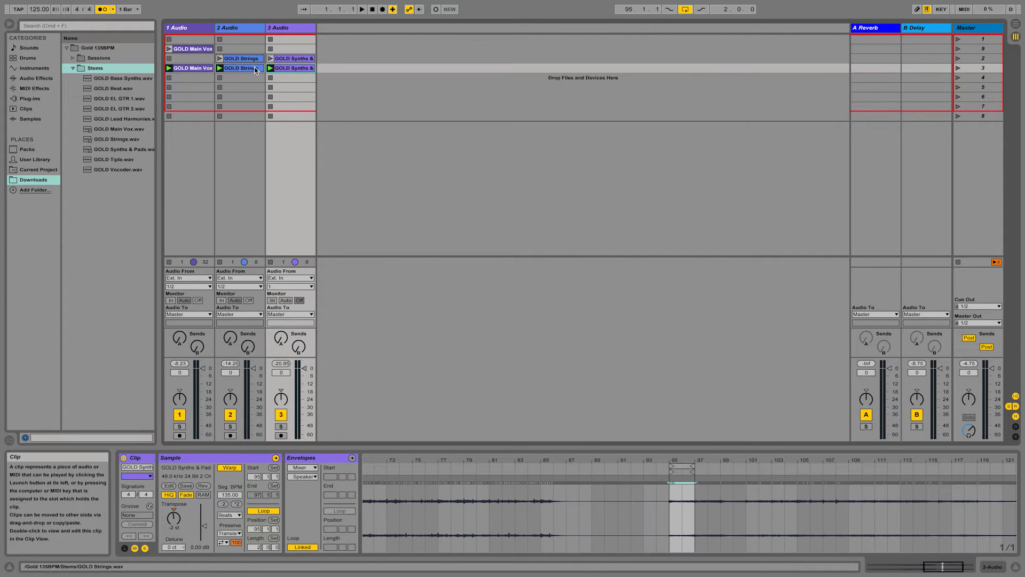
pyautogui.click(186, 69)
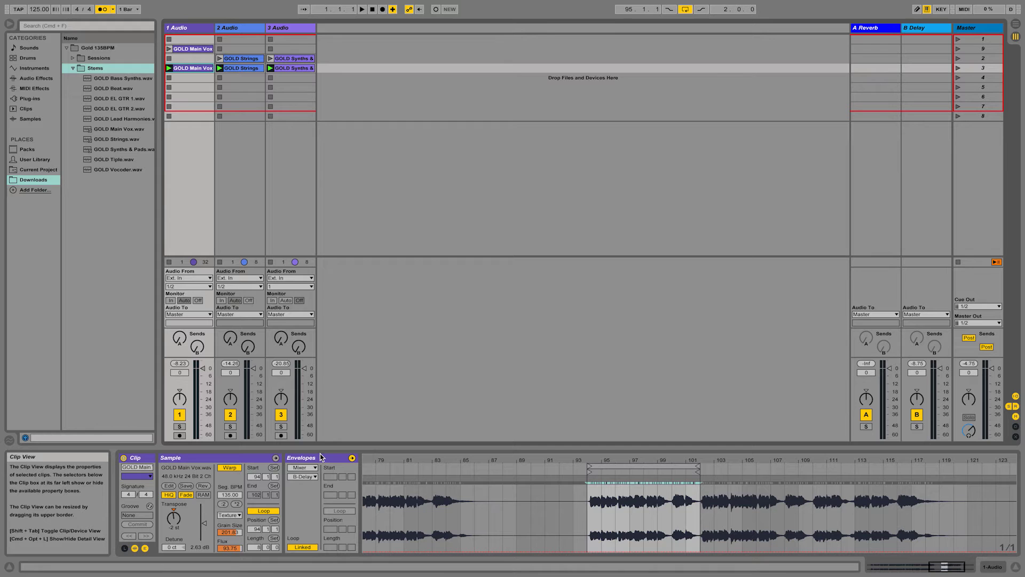
pyautogui.click(145, 549)
pyautogui.click(144, 548)
pyautogui.click(145, 549)
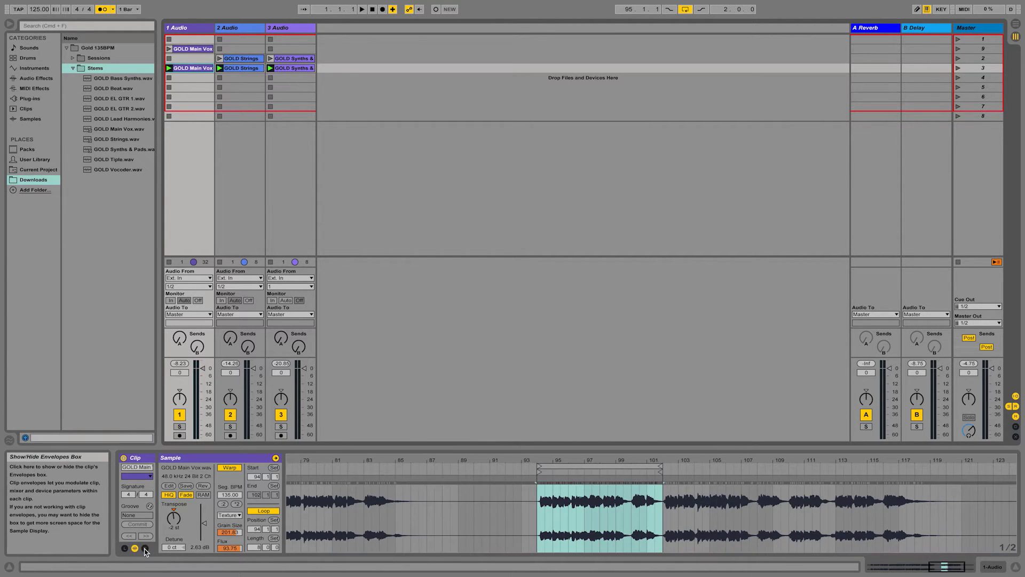
pyautogui.click(144, 549)
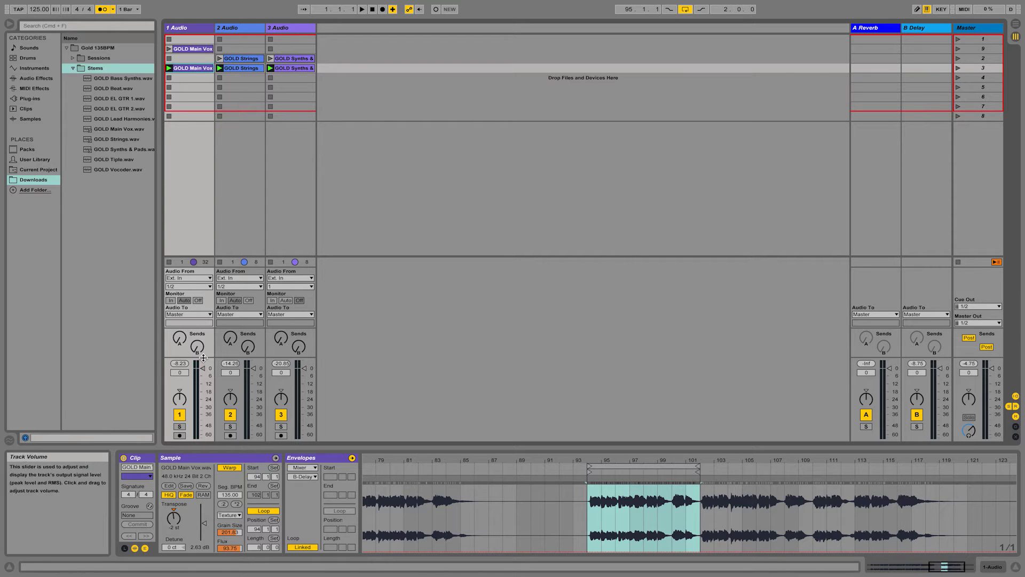
# - Draw a stepped, rising B-Delay send envelope in the GOLD Main Vox clip from bar 98 to mid-bar 101, and start playback
pyautogui.moveTo(200, 350); pyautogui.dragTo(200, 334)
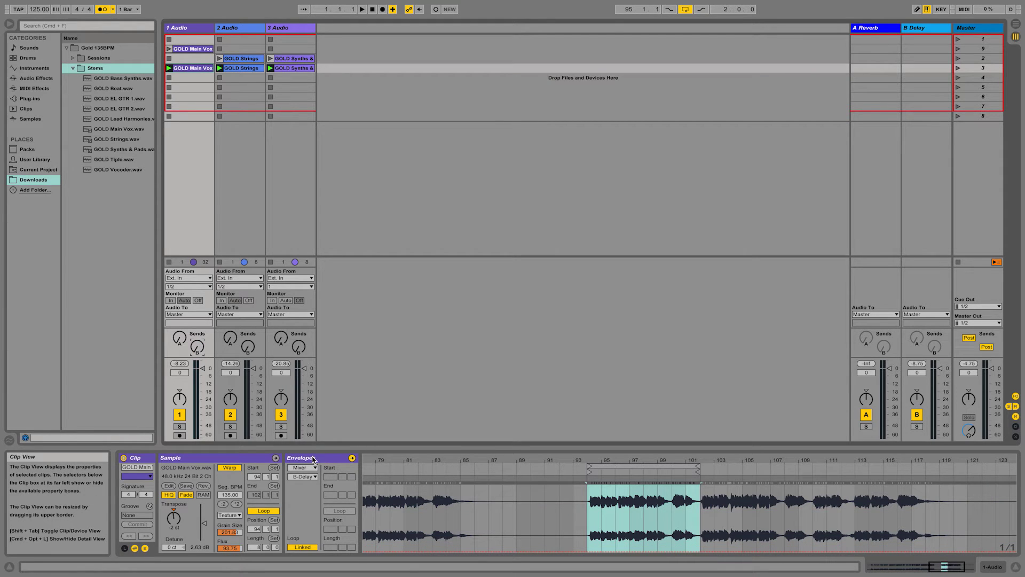
pyautogui.doubleClick(637, 462)
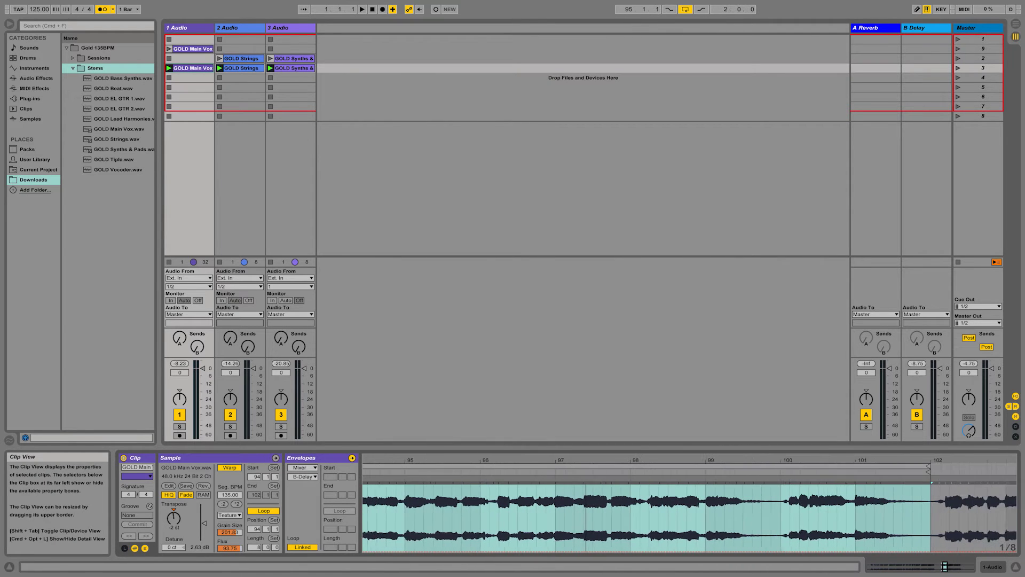
pyautogui.press('super+b')
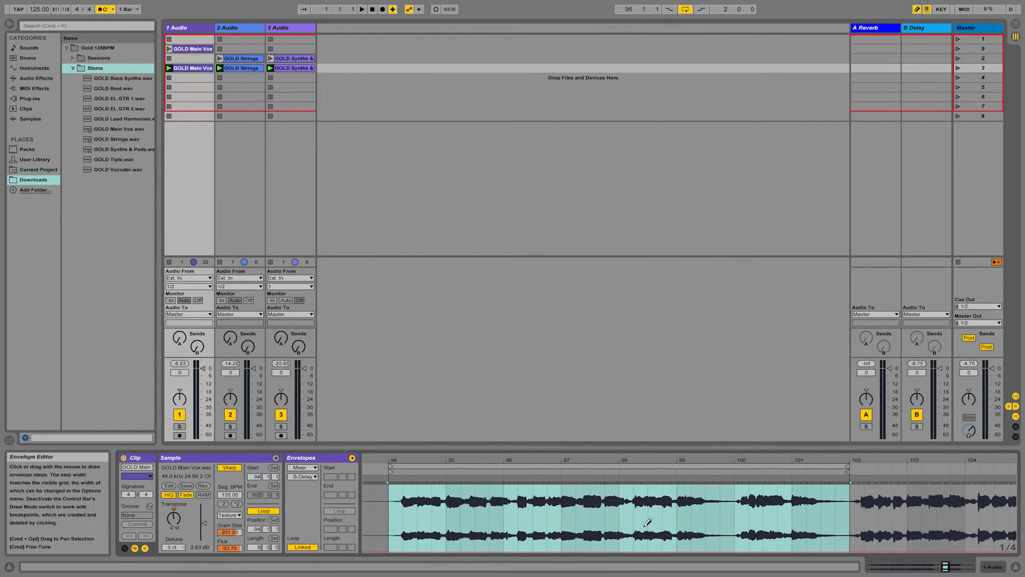
pyautogui.moveTo(636, 536)
pyautogui.mouseDown()
pyautogui.moveTo(658, 511)
pyautogui.moveTo(821, 481)
pyautogui.mouseUp()
pyautogui.press('space')
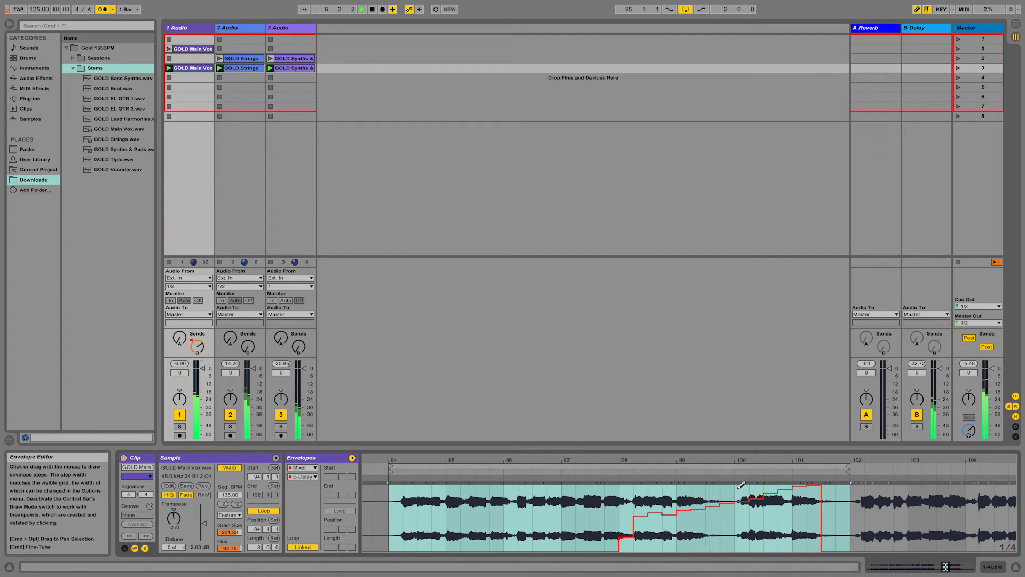
# - Raise the vocal clip's delay envelope to maximum from bar 100 to mid-bar 101, and set the B Delay return's volume to -12.0 dB
pyautogui.moveTo(736, 486); pyautogui.dragTo(817, 474)
pyautogui.press('b')
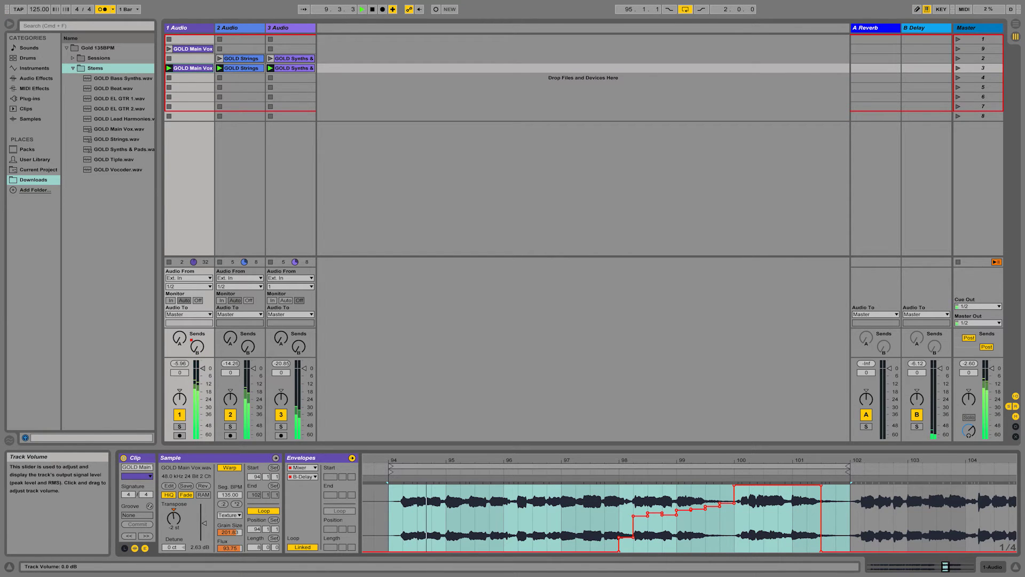
pyautogui.moveTo(917, 372); pyautogui.dragTo(917, 393)
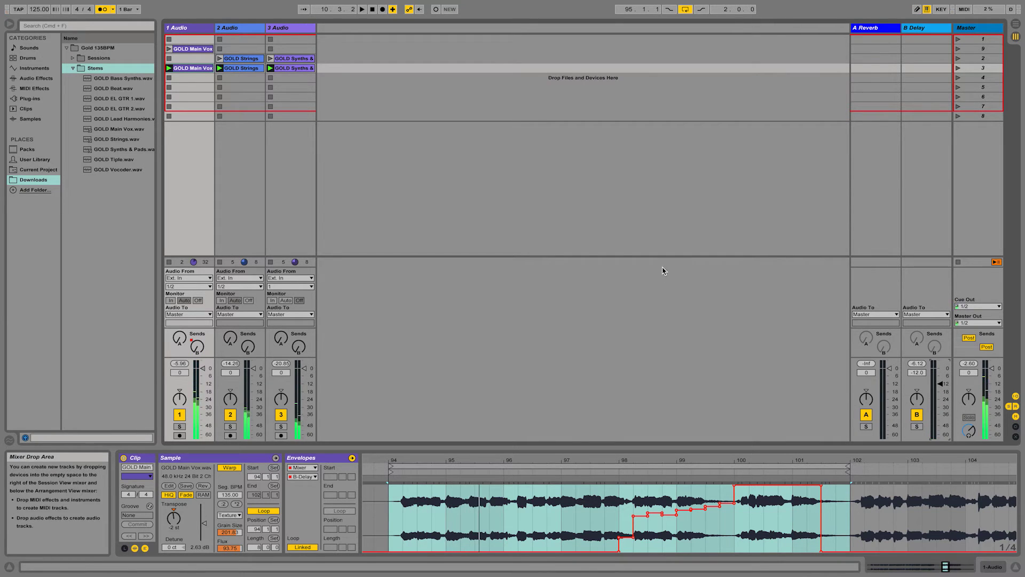
# - Show the whole arrangement and add GOLD Bass Synths.wav at bar 1 on a new audio track below the existing ones
pyautogui.press('Tab')
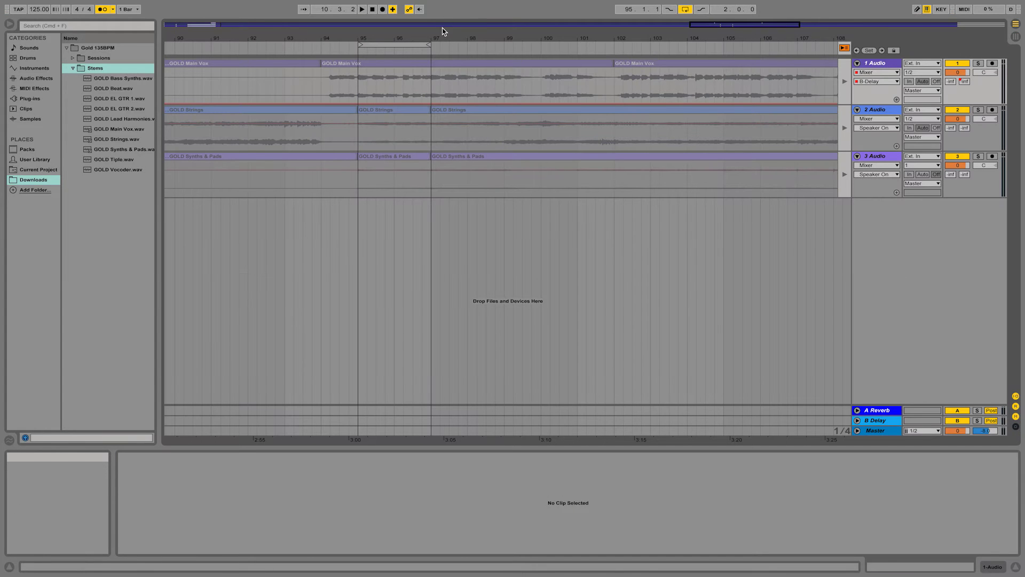
pyautogui.moveTo(444, 33); pyautogui.dragTo(444, 1)
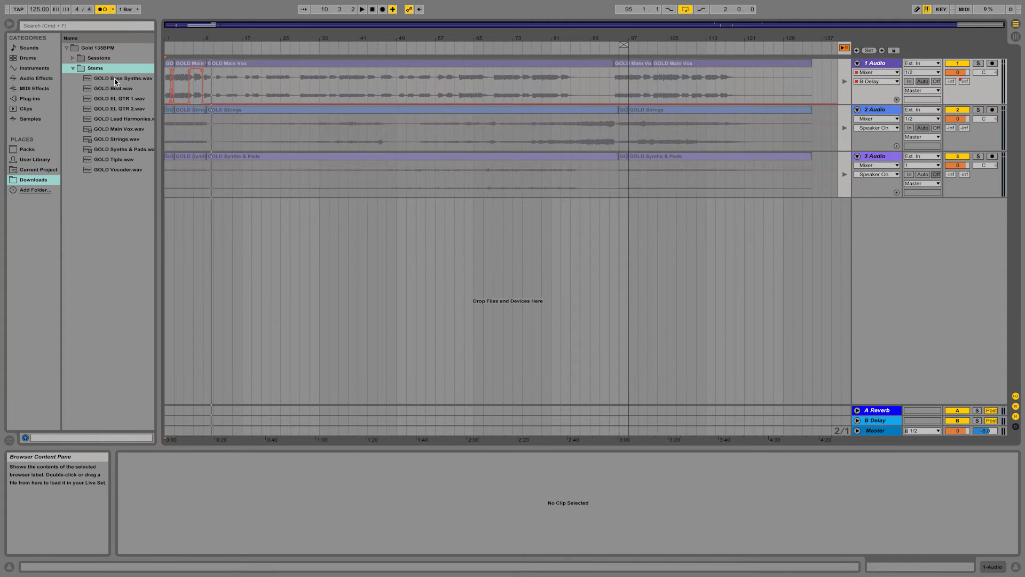
pyautogui.moveTo(114, 80); pyautogui.dragTo(178, 224)
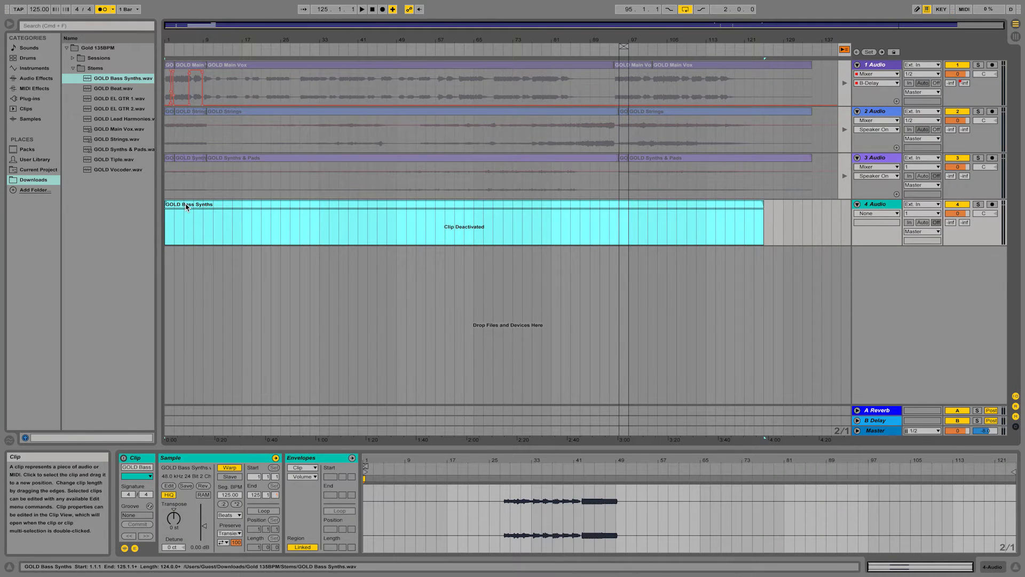
pyautogui.click(207, 354)
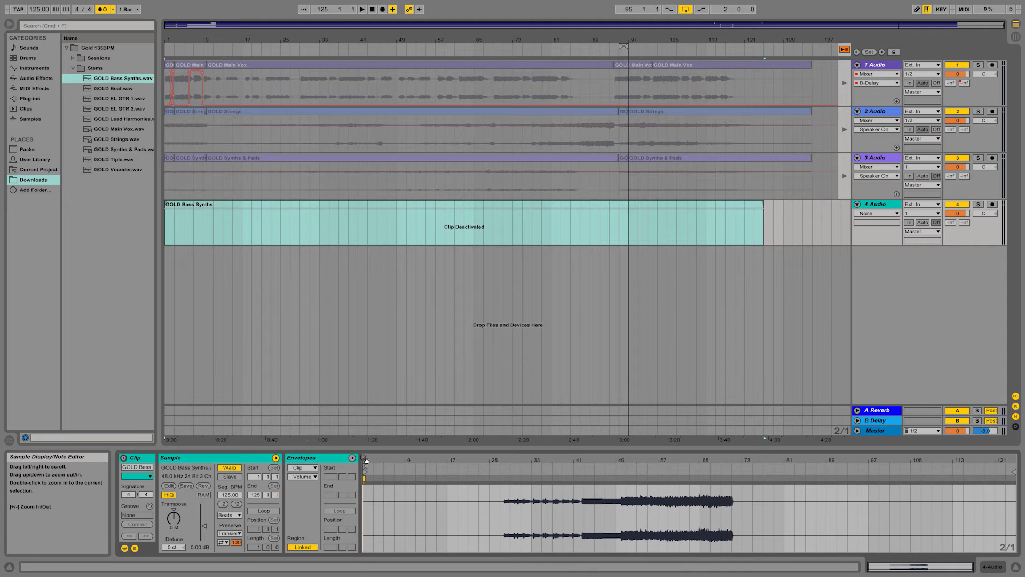
# - Examine the start of the GOLD Bass Synths sample in its waveform display
pyautogui.moveTo(366, 460); pyautogui.dragTo(366, 553)
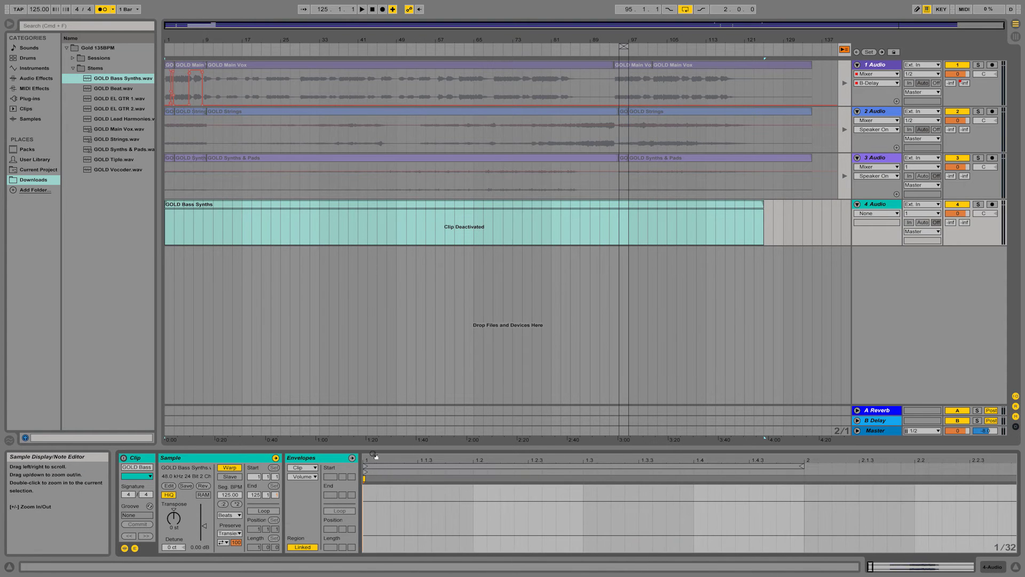
pyautogui.moveTo(375, 460); pyautogui.dragTo(366, 369)
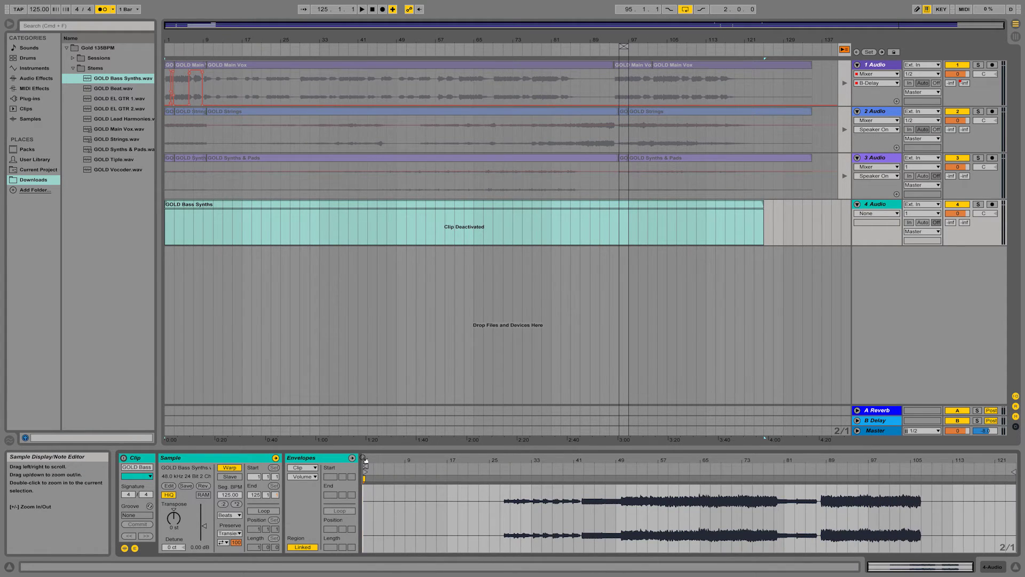
pyautogui.moveTo(366, 462); pyautogui.dragTo(505, 458)
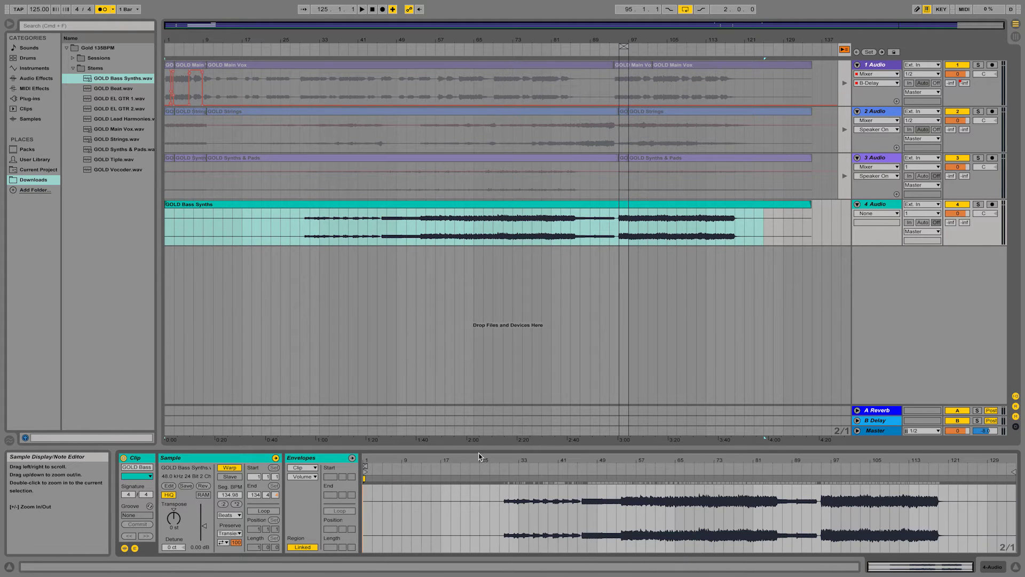
# - Set 1.1.1 at the very beginning of the GOLD Bass Synths sample
pyautogui.moveTo(369, 460); pyautogui.dragTo(369, 463)
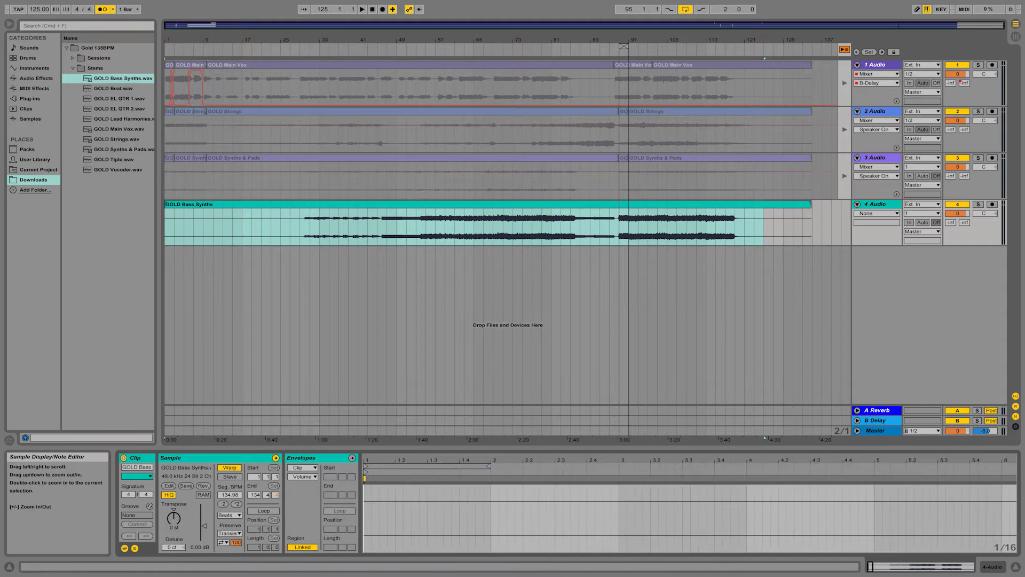
pyautogui.moveTo(364, 460); pyautogui.dragTo(363, 512)
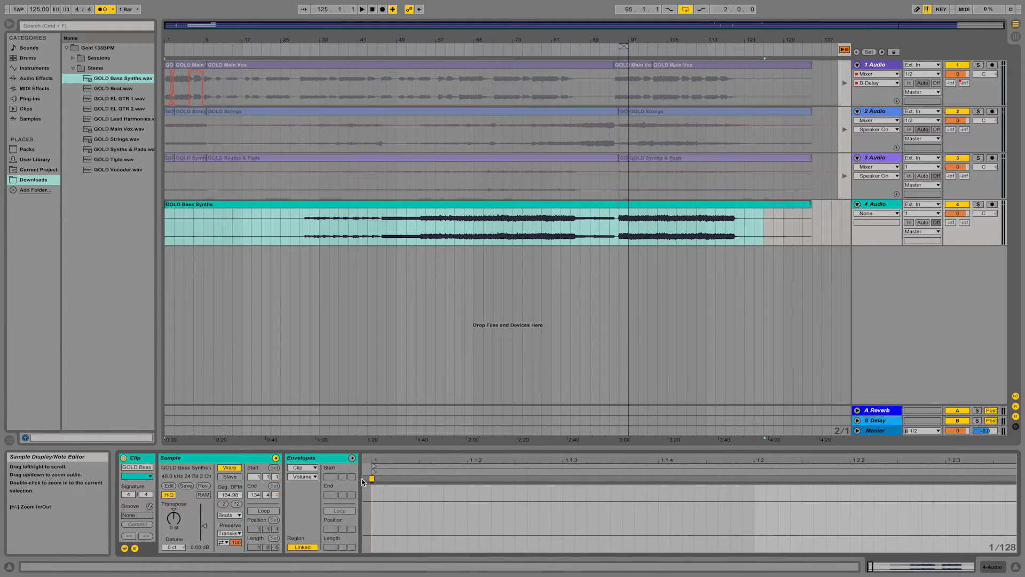
pyautogui.click(363, 479)
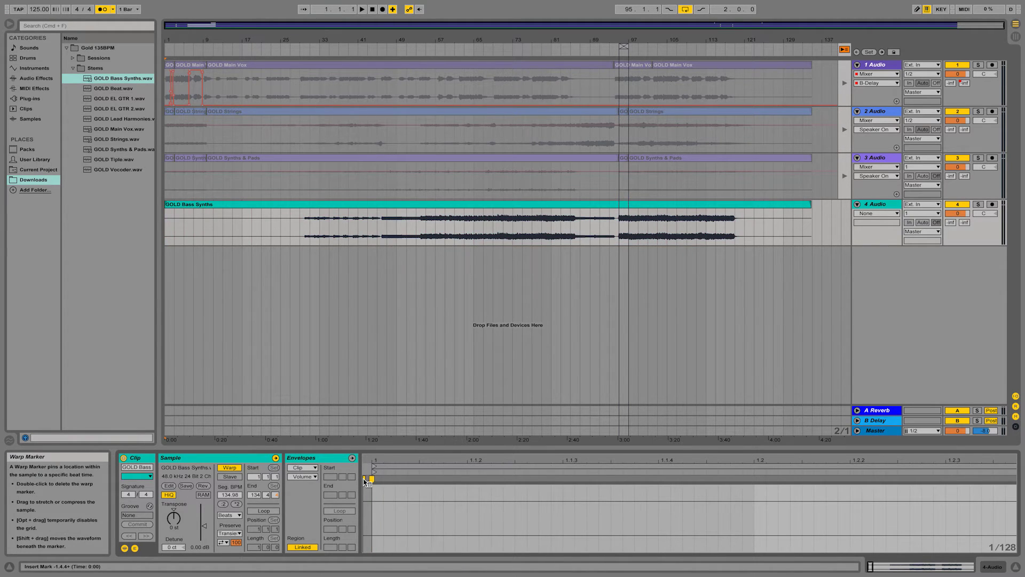
pyautogui.rightClick(364, 481)
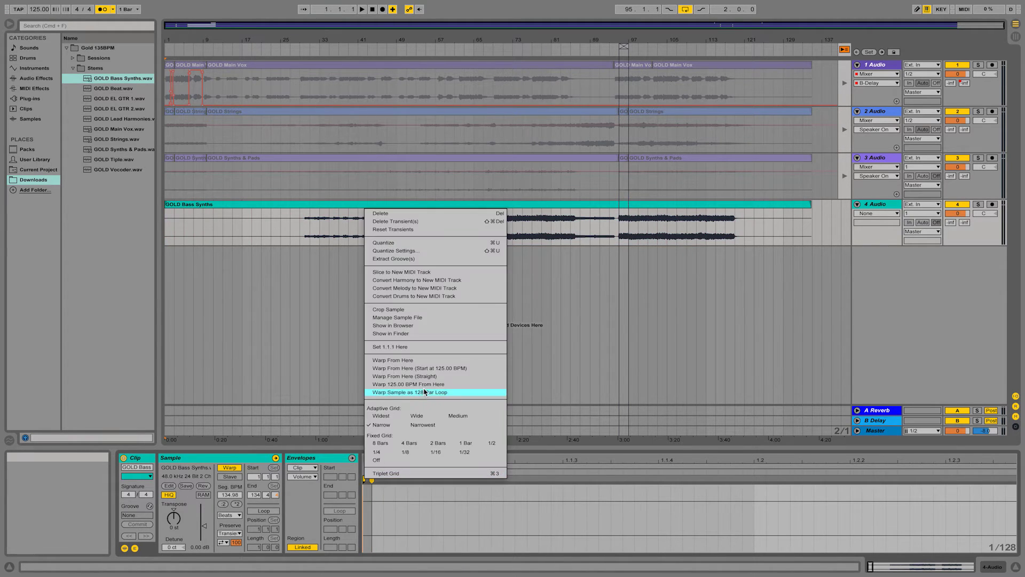
pyautogui.click(412, 348)
# - Set the project tempo to 135 BPM and warp the GOLD Bass Synths clip at 135.00 BPM from its start
pyautogui.rightClick(365, 480)
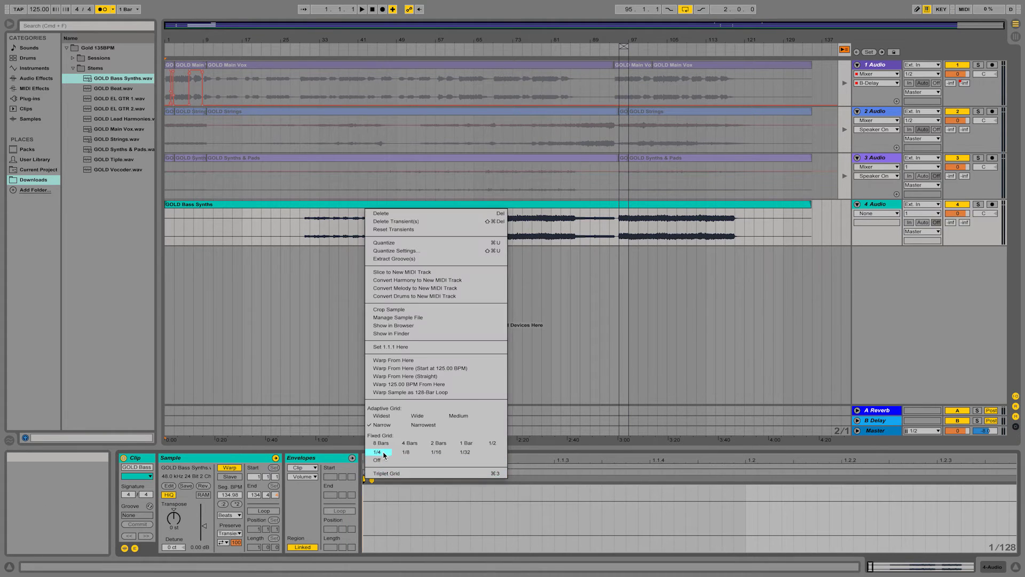
pyautogui.click(494, 361)
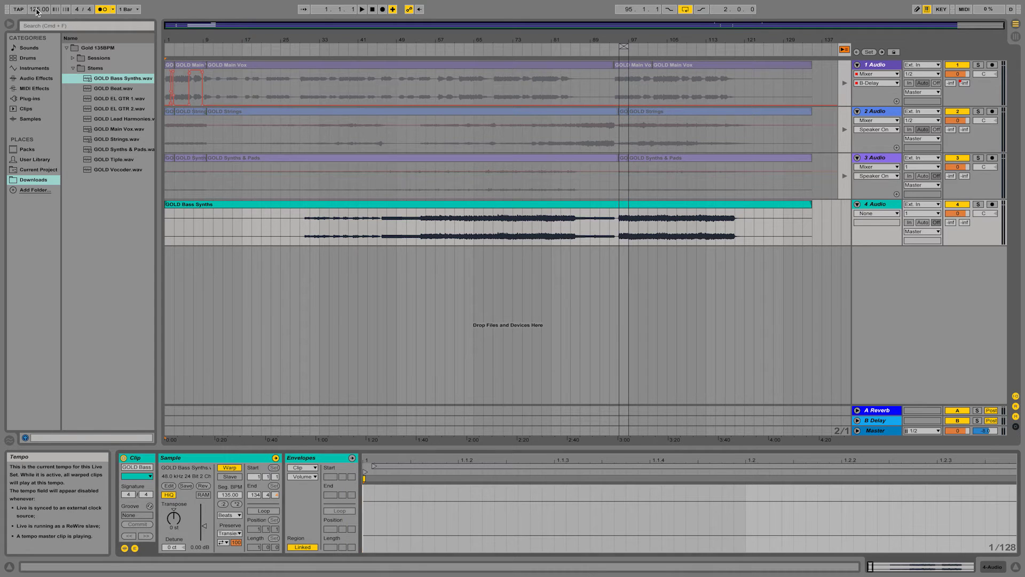
pyautogui.press('Return')
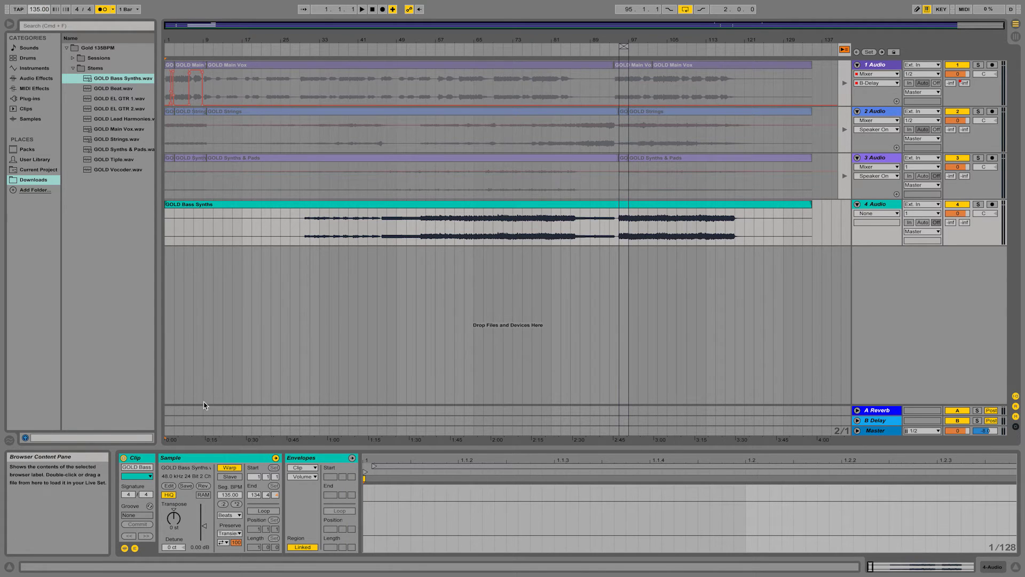
pyautogui.rightClick(365, 481)
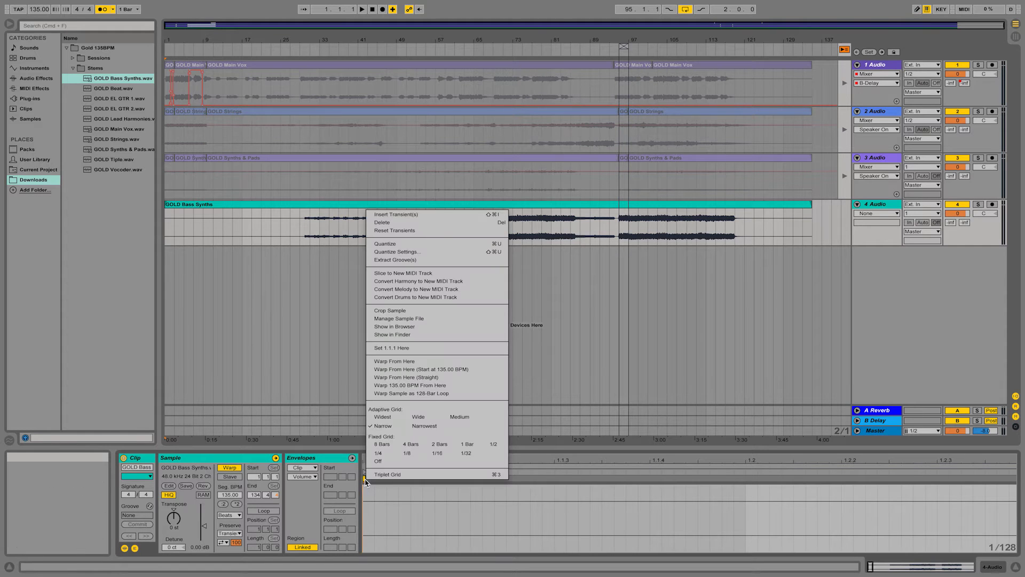
pyautogui.click(417, 385)
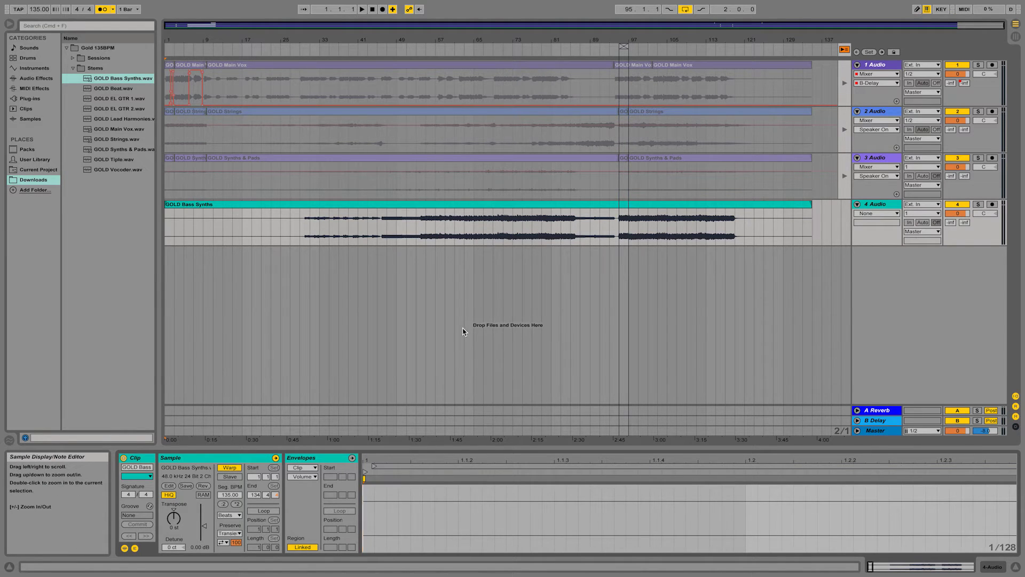
# - Split bars 95 to 97 of the GOLD Bass Synths clip into a separate two-bar clip
pyautogui.moveTo(628, 40); pyautogui.dragTo(589, 149)
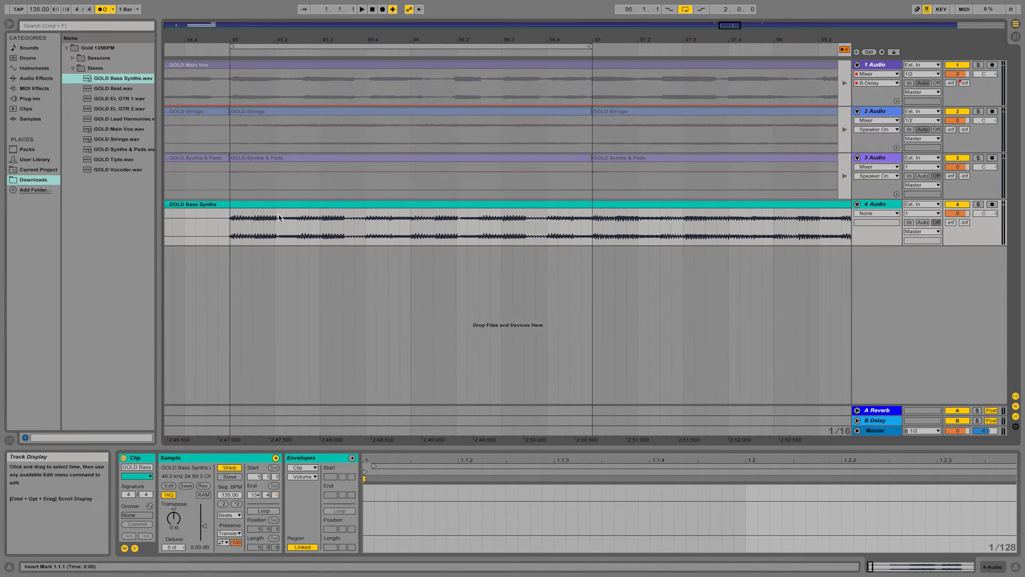
pyautogui.press('space')
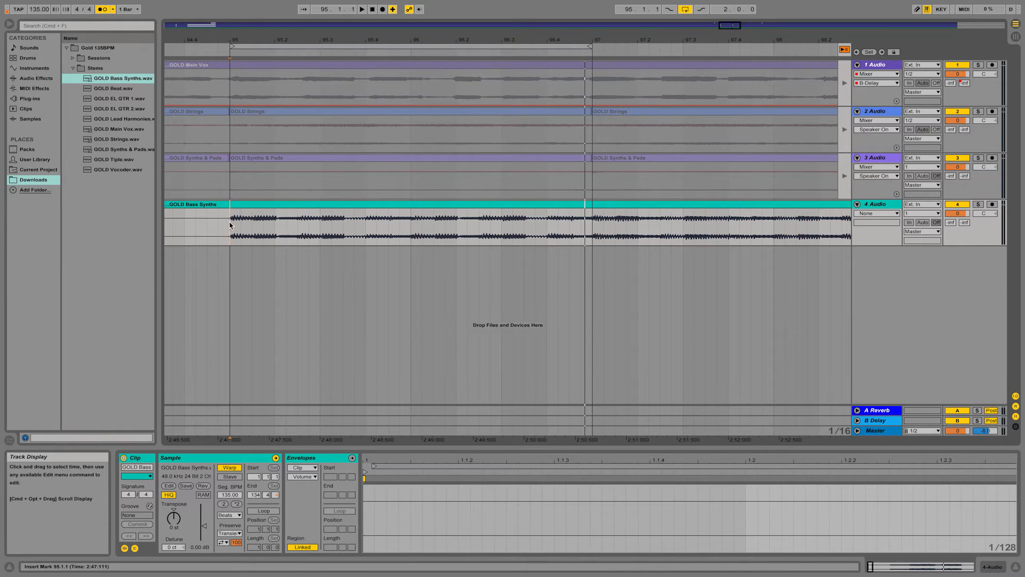
pyautogui.moveTo(229, 224); pyautogui.dragTo(588, 225)
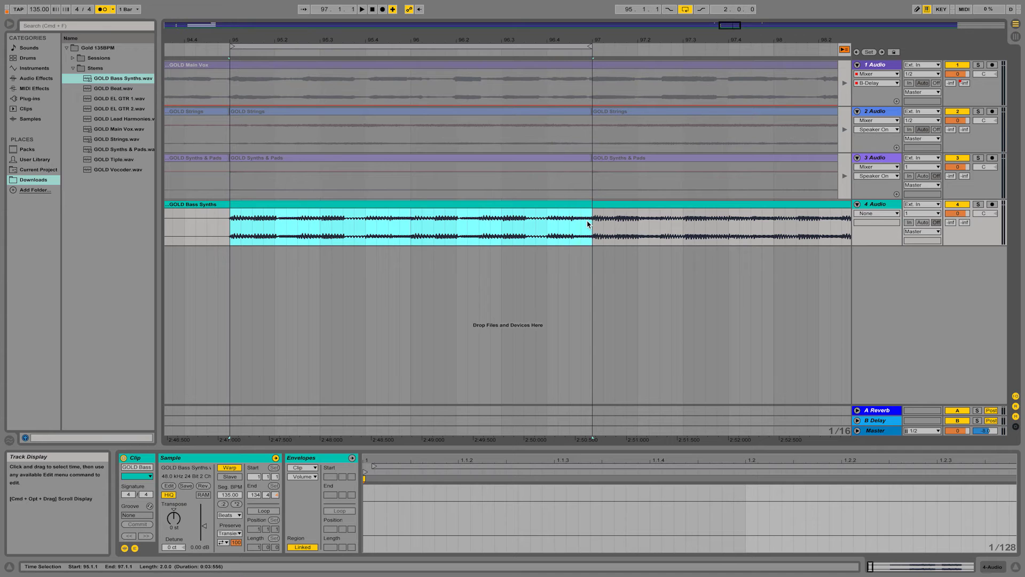
pyautogui.press('super+e')
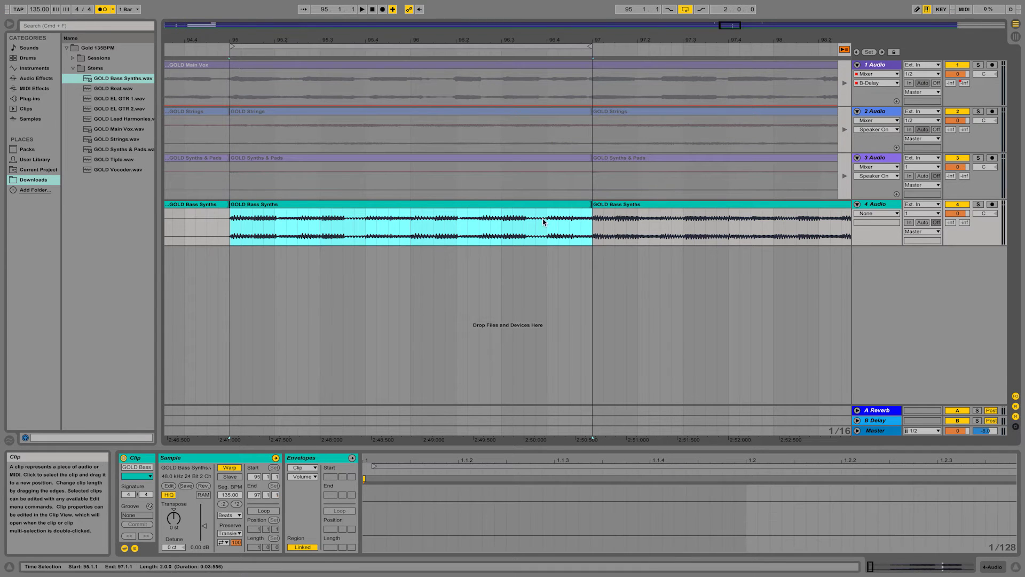
# - Transpose the two-bar bass clip by -2 semitones, consolidate it and audition it
pyautogui.moveTo(177, 518); pyautogui.dragTo(177, 524)
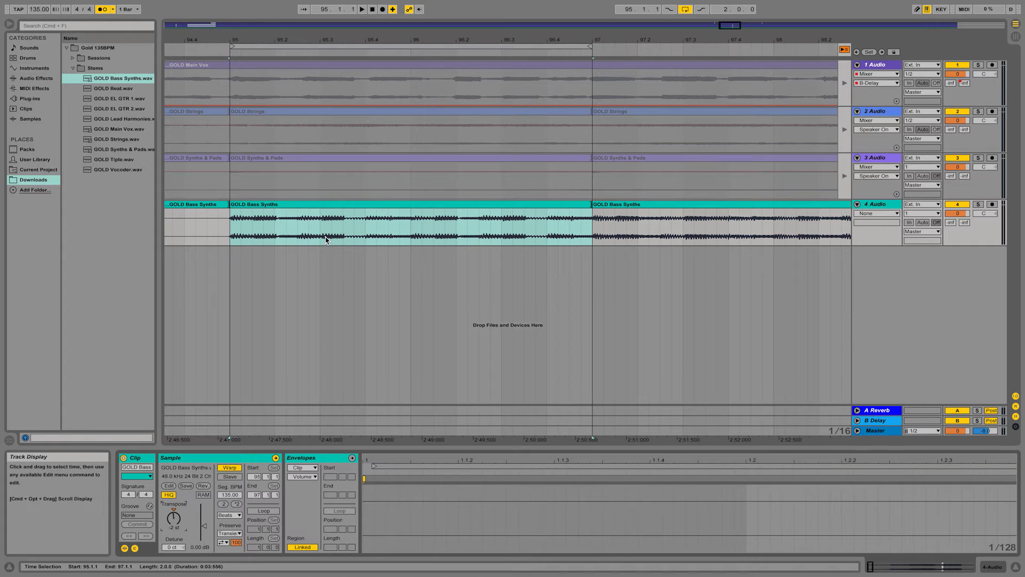
pyautogui.click(349, 209)
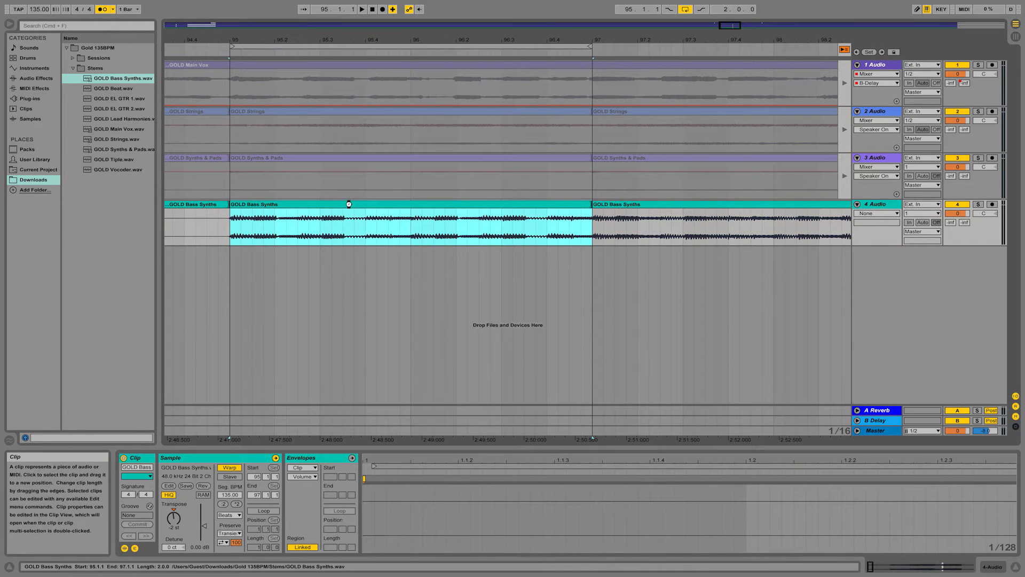
pyautogui.press('super+j')
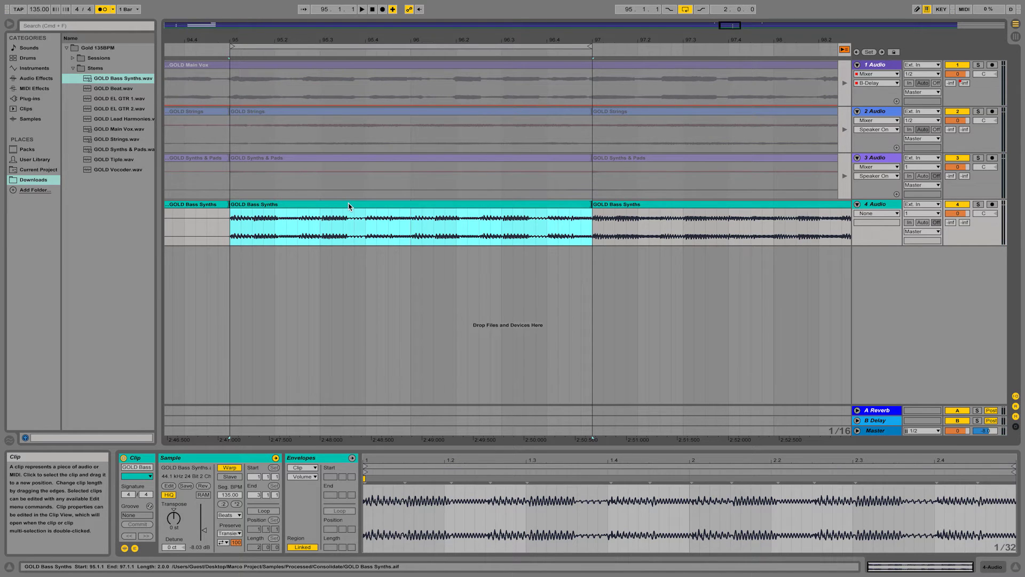
pyautogui.press('space')
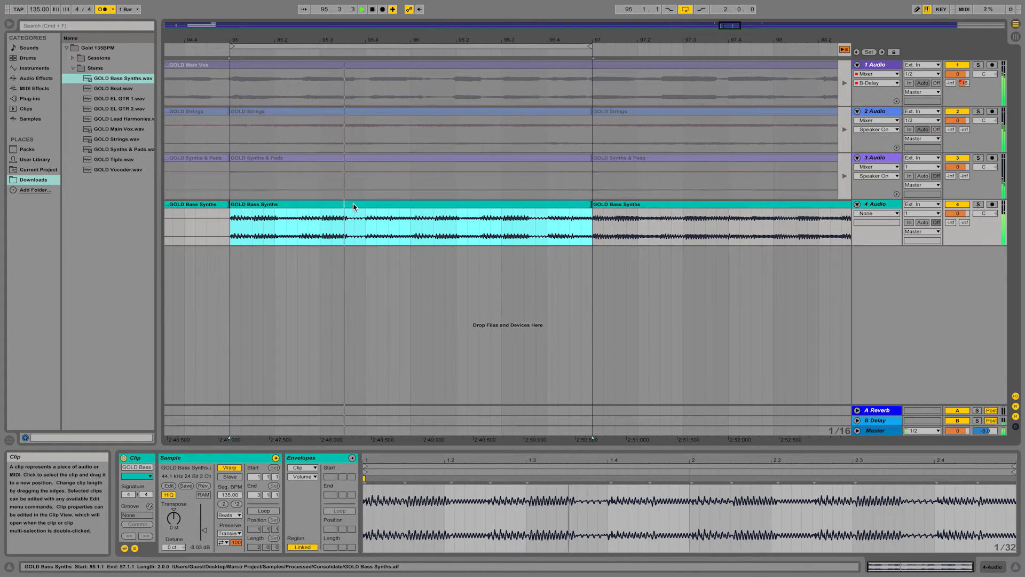
pyautogui.press('space')
# - Place the consolidated bass clip in 4 Audio's scene 3 slot in Session View and launch it
pyautogui.moveTo(353, 208); pyautogui.dragTo(338, 74)
pyautogui.press('Tab')
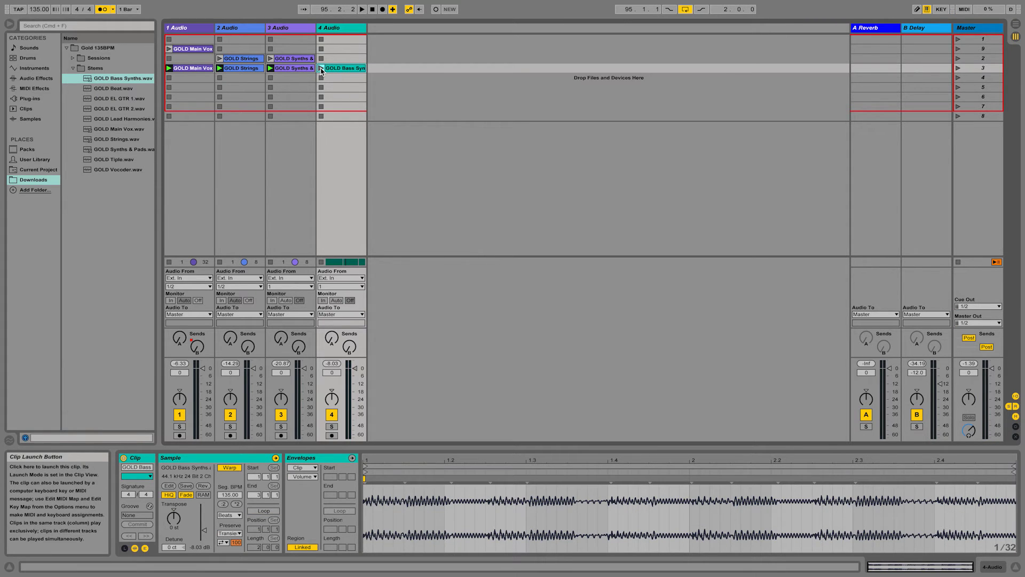
pyautogui.click(321, 68)
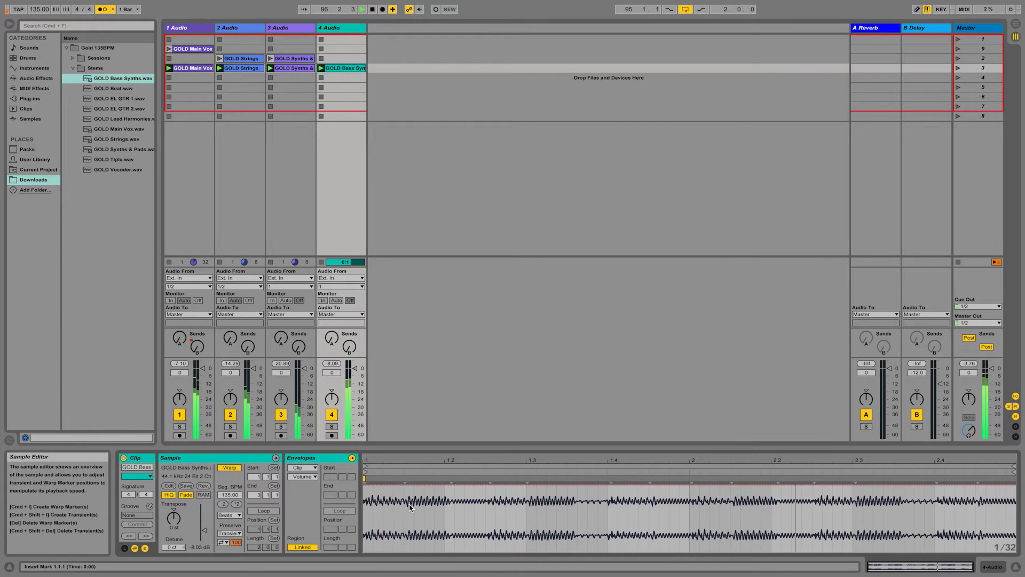
# - Loop and relaunch the bass clip, drawing its volume envelope silent on the first beat and from 2.3 to the end
pyautogui.press('b')
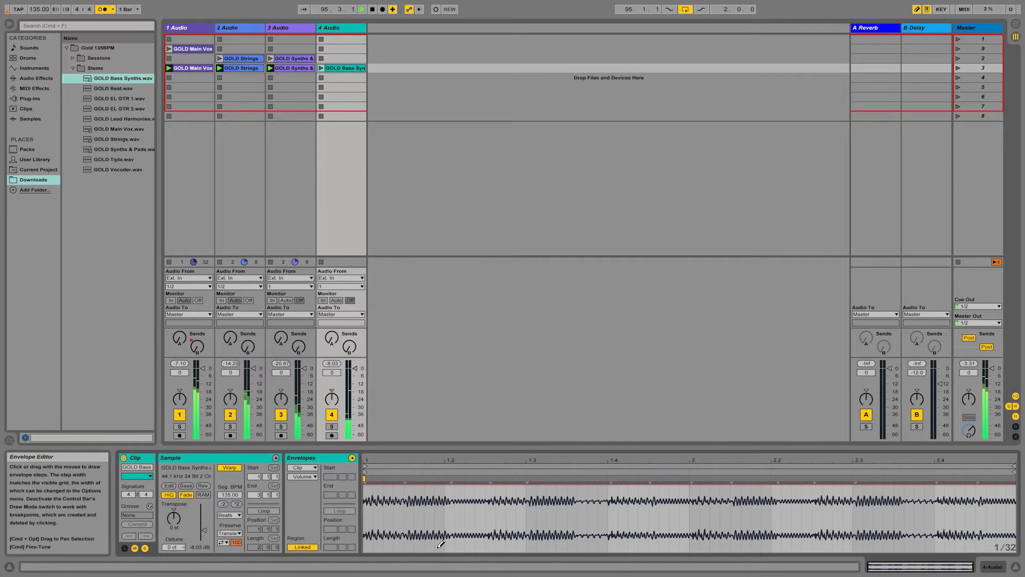
pyautogui.click(438, 544)
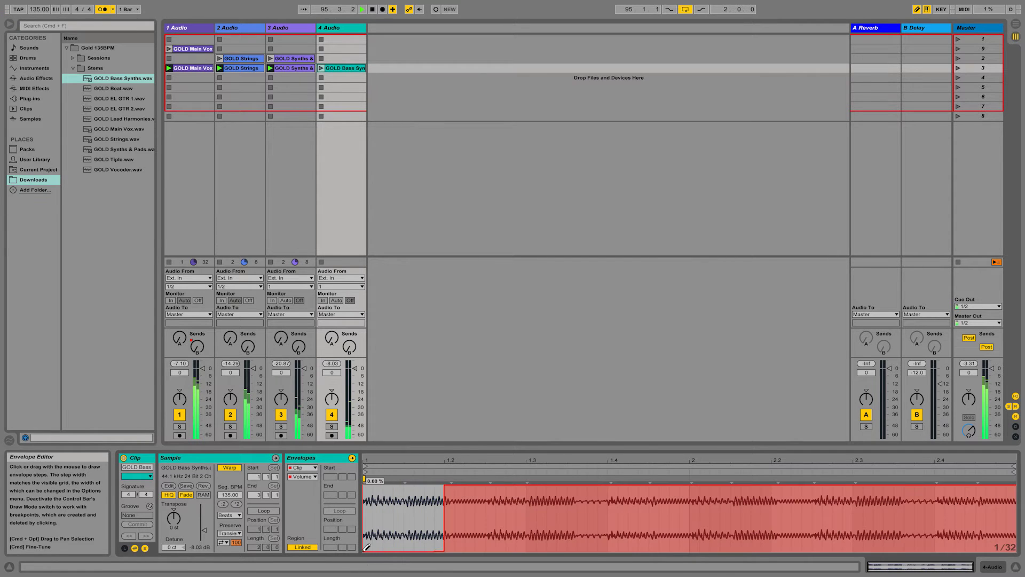
pyautogui.click(263, 511)
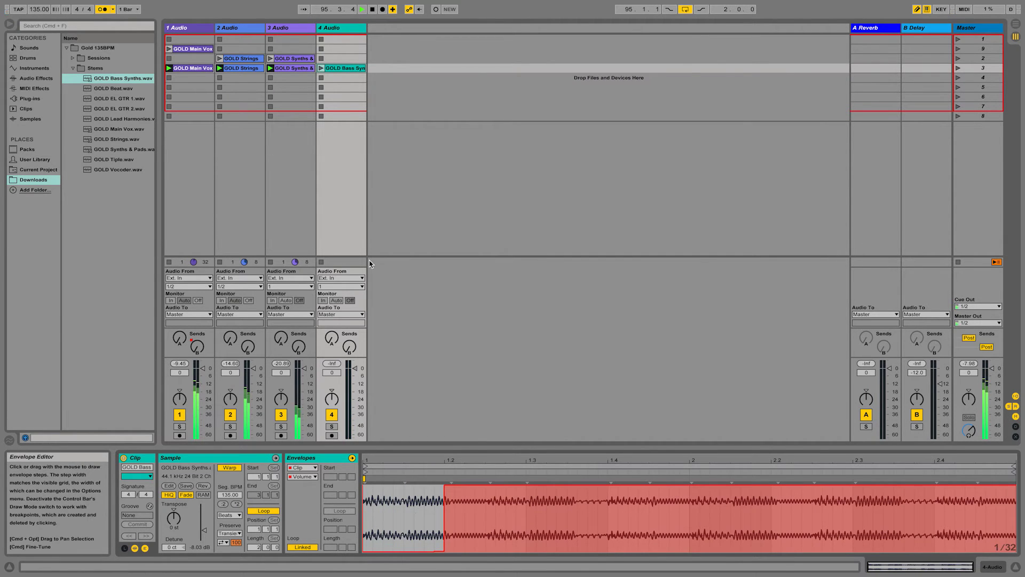
pyautogui.click(321, 68)
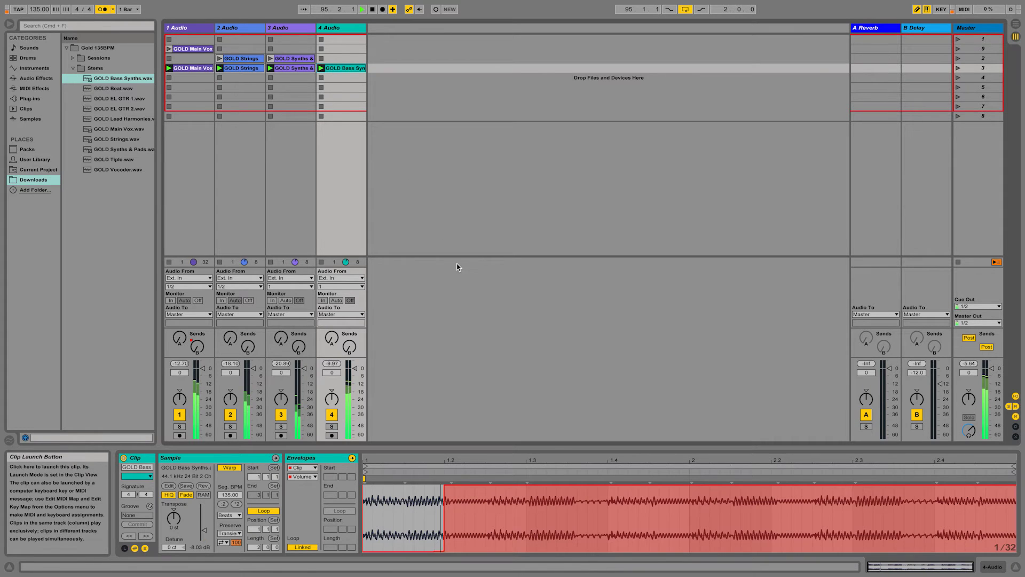
pyautogui.moveTo(618, 540)
pyautogui.mouseDown()
pyautogui.moveTo(637, 576)
pyautogui.moveTo(866, 571)
pyautogui.moveTo(857, 542)
pyautogui.moveTo(812, 510)
pyautogui.moveTo(817, 481)
pyautogui.moveTo(632, 498)
pyautogui.moveTo(594, 474)
pyautogui.moveTo(836, 457)
pyautogui.moveTo(925, 573)
pyautogui.moveTo(1016, 554)
pyautogui.mouseUp()
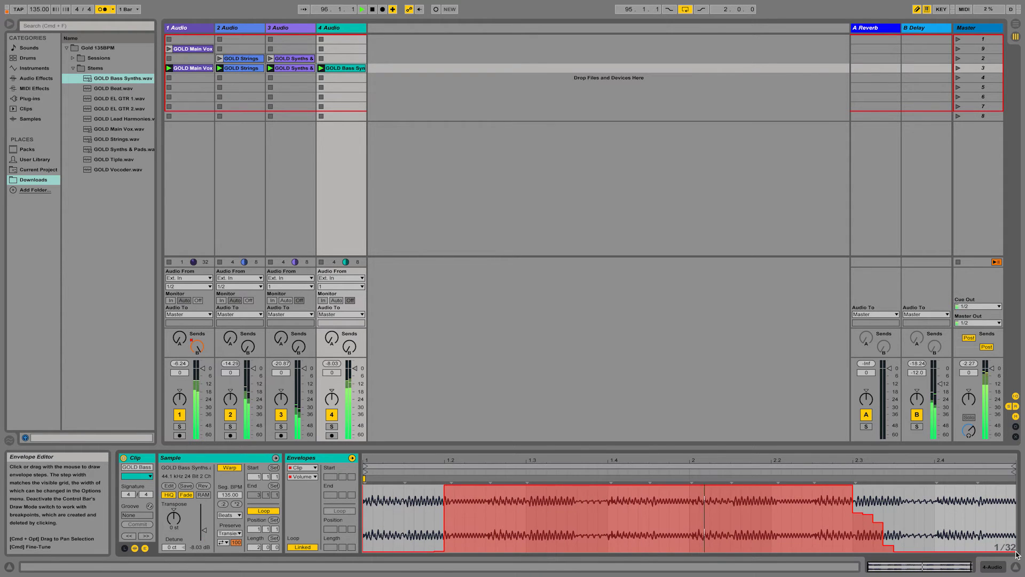
pyautogui.moveTo(1016, 553)
pyautogui.mouseDown()
pyautogui.moveTo(859, 546)
pyautogui.moveTo(862, 568)
pyautogui.moveTo(899, 575)
pyautogui.mouseUp()
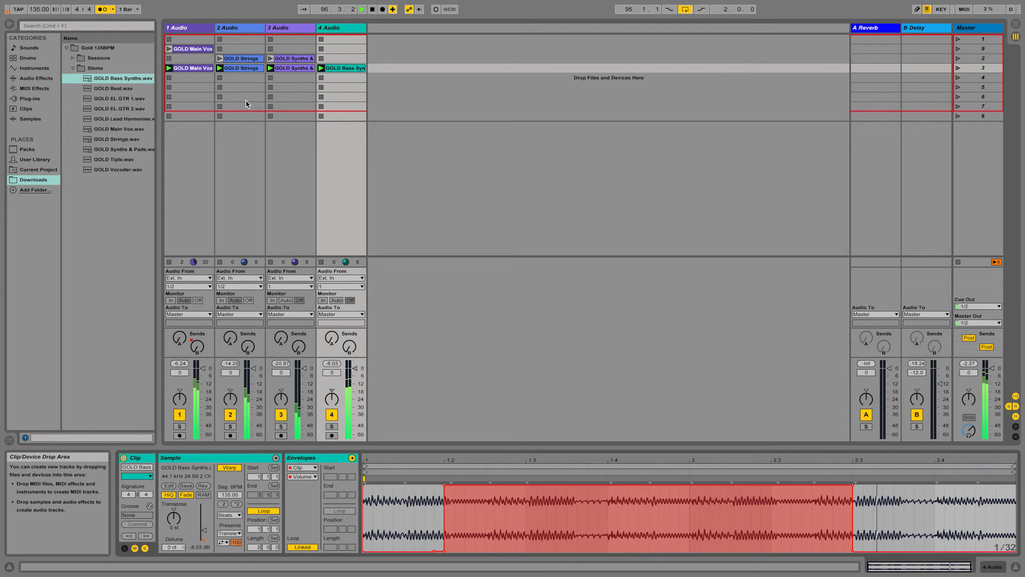
# - Set the B Delay return's volume to -4.6 dB, its beat divisions to 2 left and 4 right, and its feedback to 72%
pyautogui.click(197, 69)
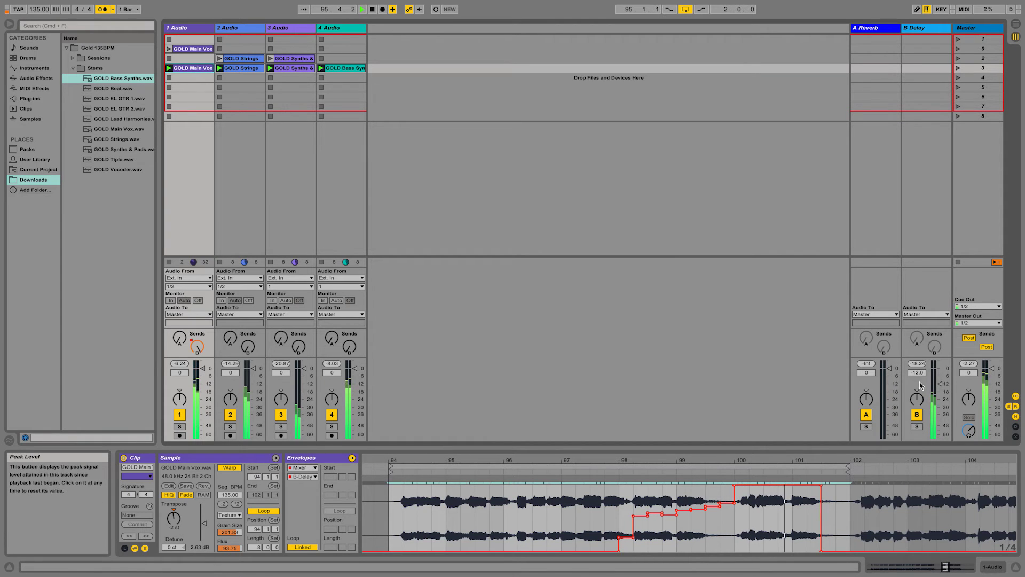
pyautogui.moveTo(940, 375); pyautogui.dragTo(940, 373)
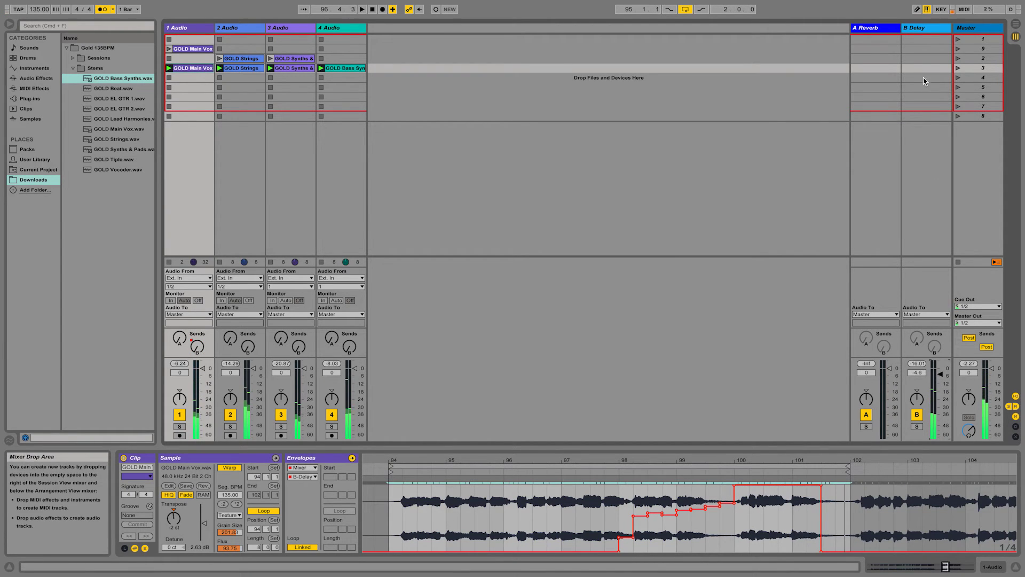
pyautogui.click(918, 29)
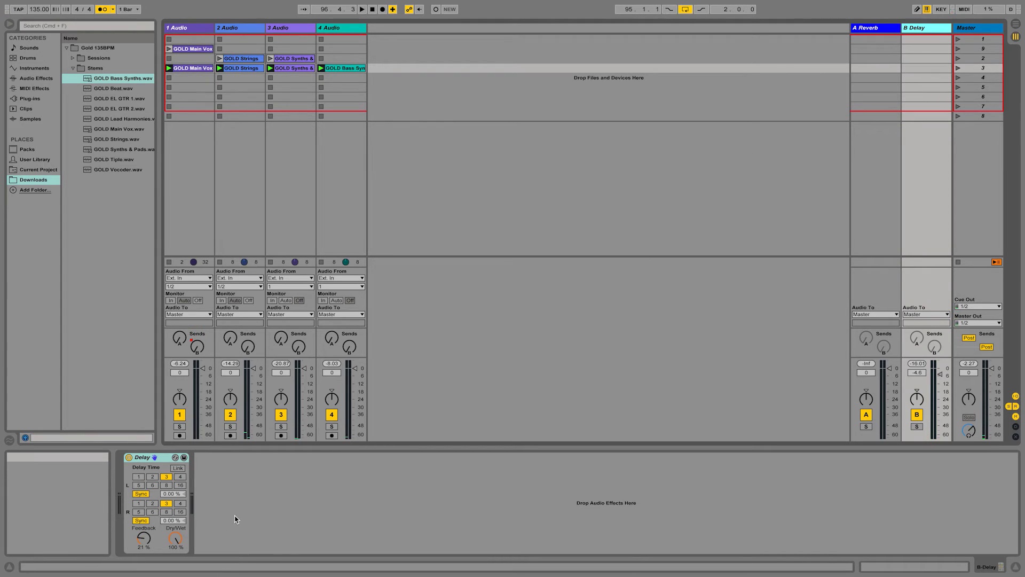
pyautogui.click(152, 477)
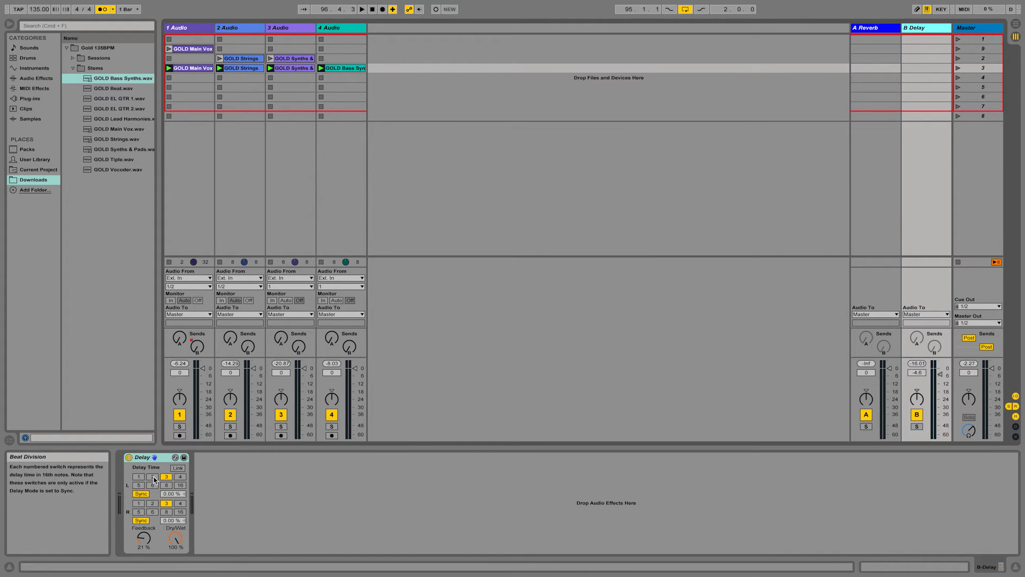
pyautogui.click(180, 503)
pyautogui.moveTo(144, 537); pyautogui.dragTo(144, 535)
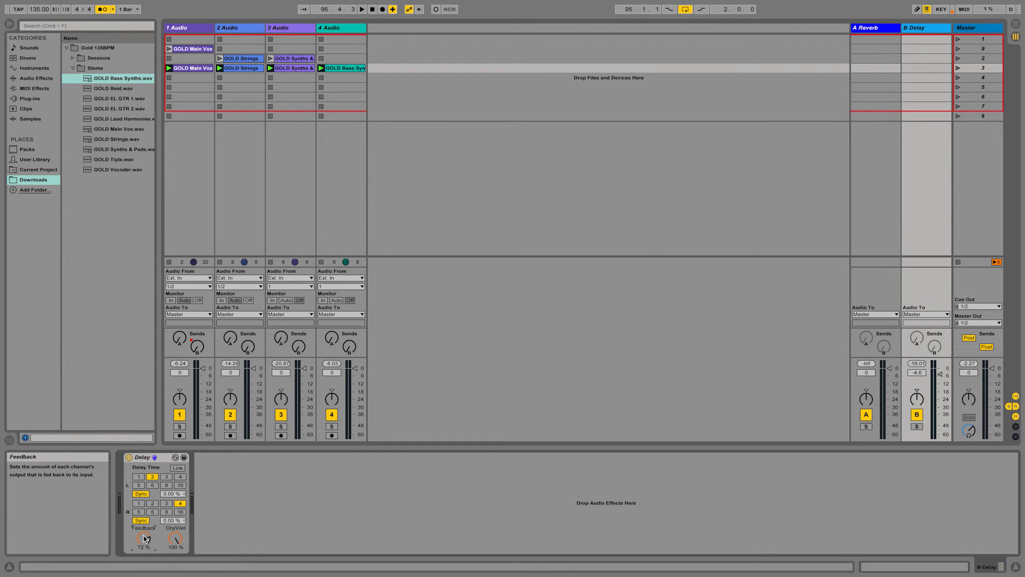
# - Play the scene with the metronome off and set the B Delay return's volume to -9.5 dB while viewing the vocal clip
pyautogui.press('space')
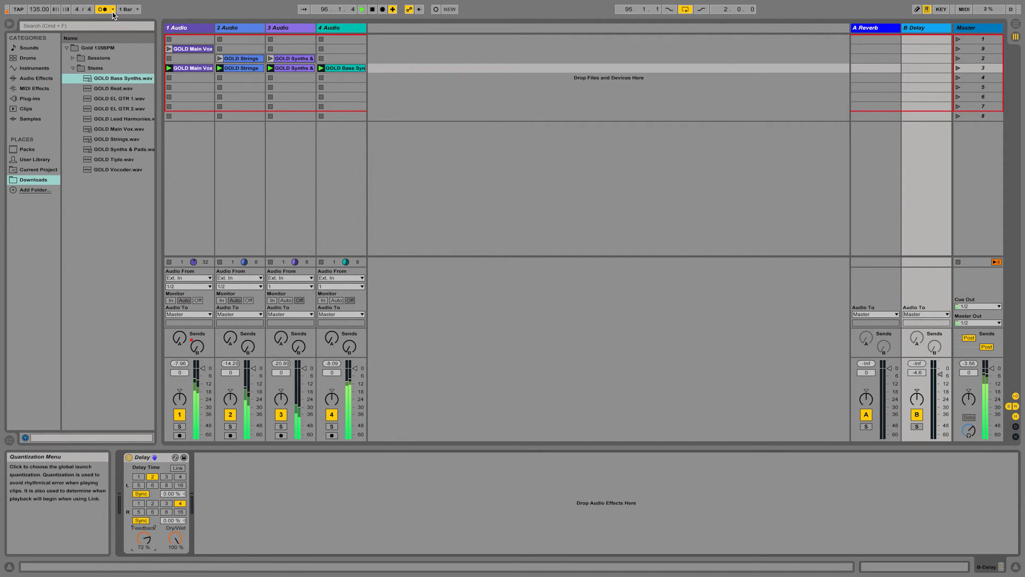
pyautogui.click(107, 9)
pyautogui.click(244, 68)
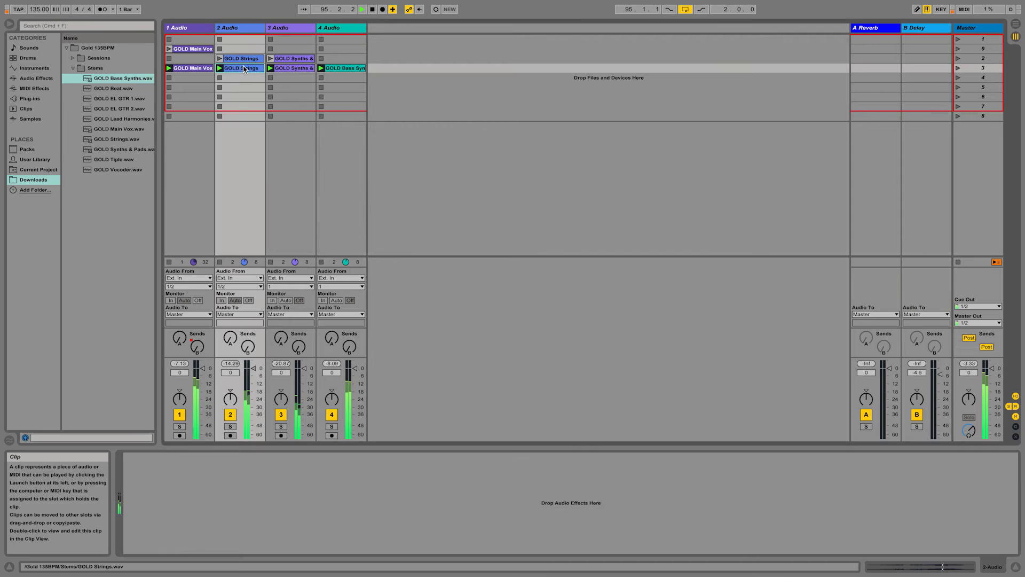
pyautogui.doubleClick(202, 70)
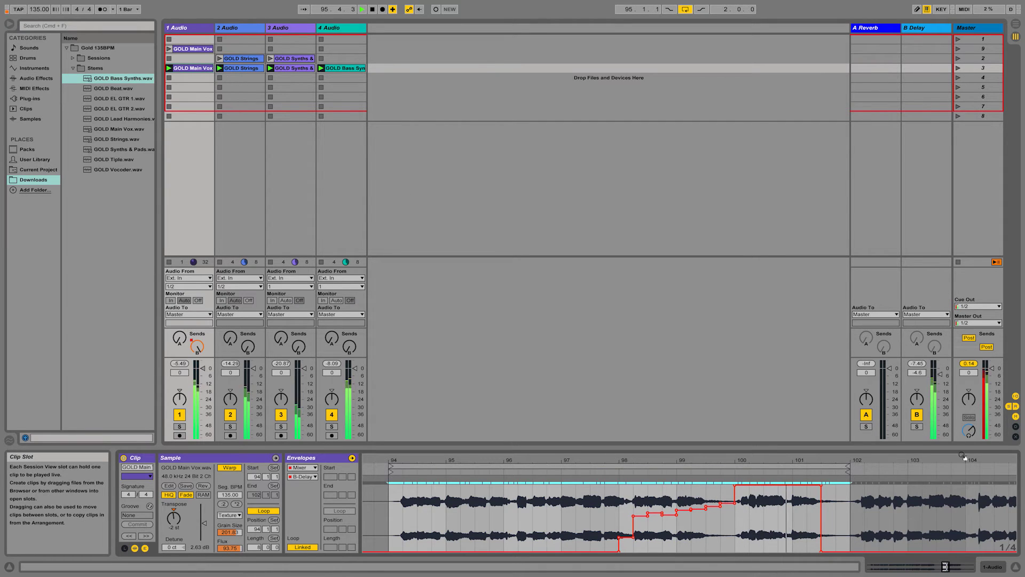
pyautogui.moveTo(939, 374); pyautogui.dragTo(940, 381)
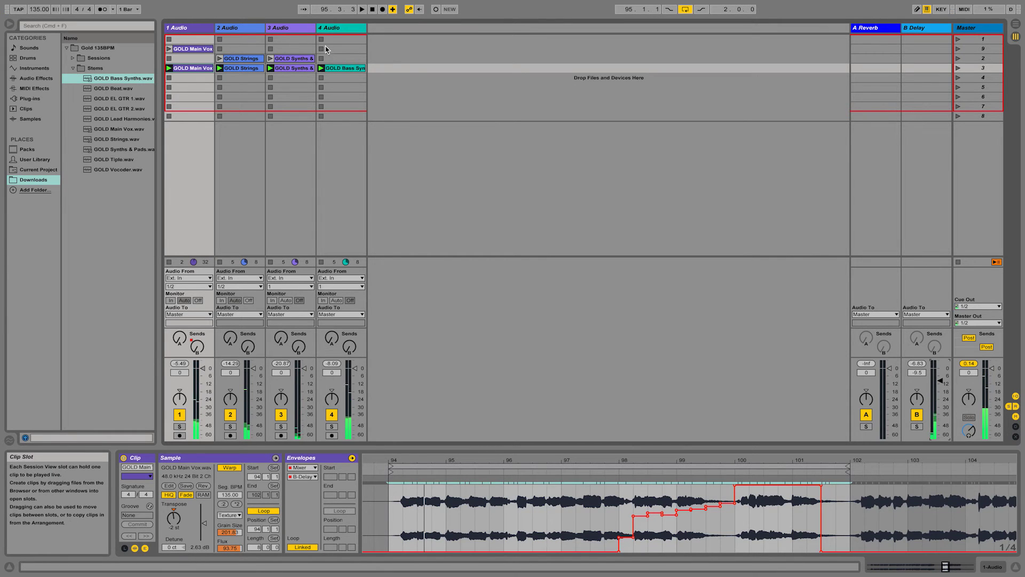
# - Insert a MIDI track after 4 Audio and load the Kit-Core SessionDry.adg drum kit onto it
pyautogui.click(326, 28)
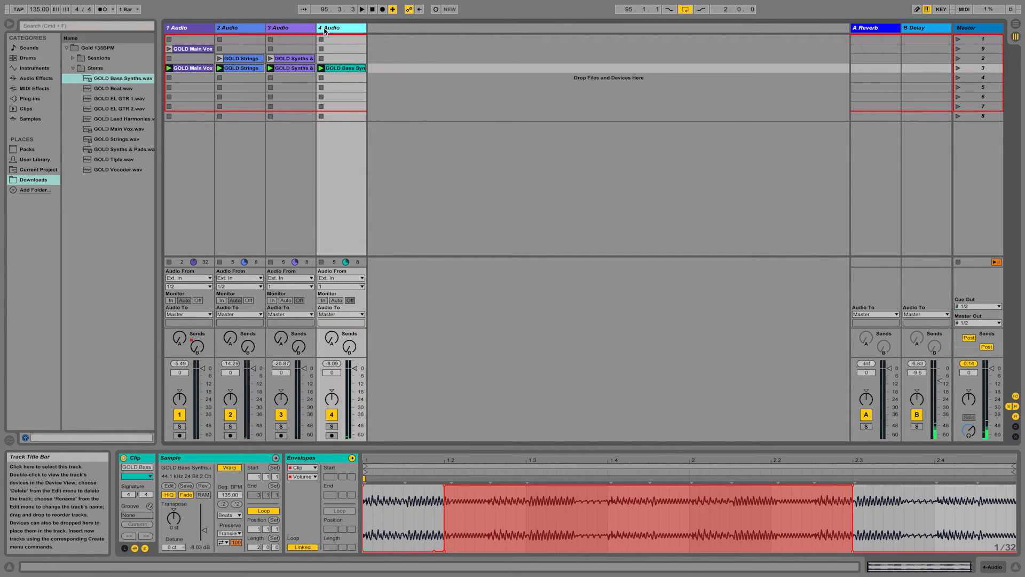
pyautogui.press('super+shift+t')
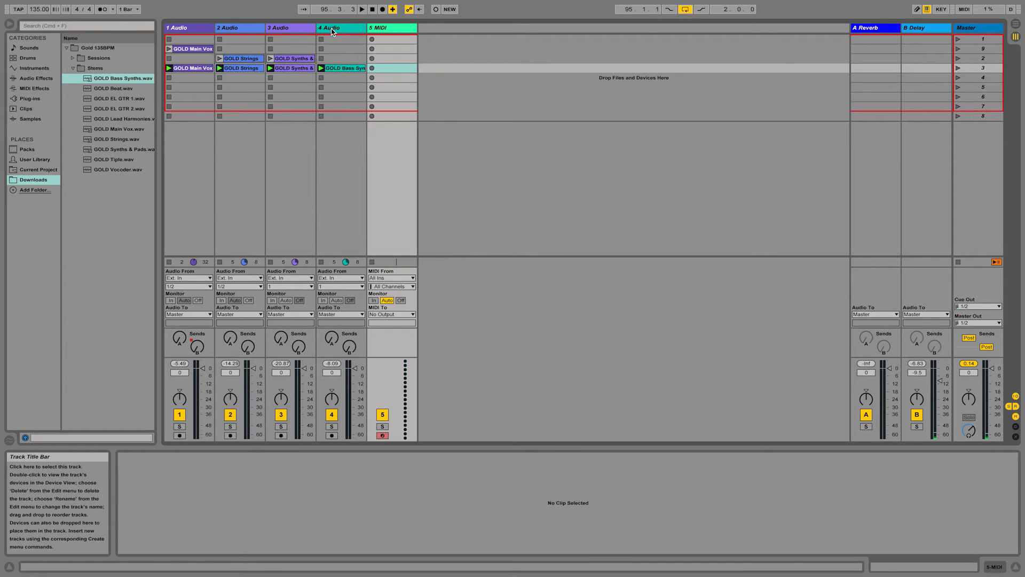
pyautogui.click(36, 59)
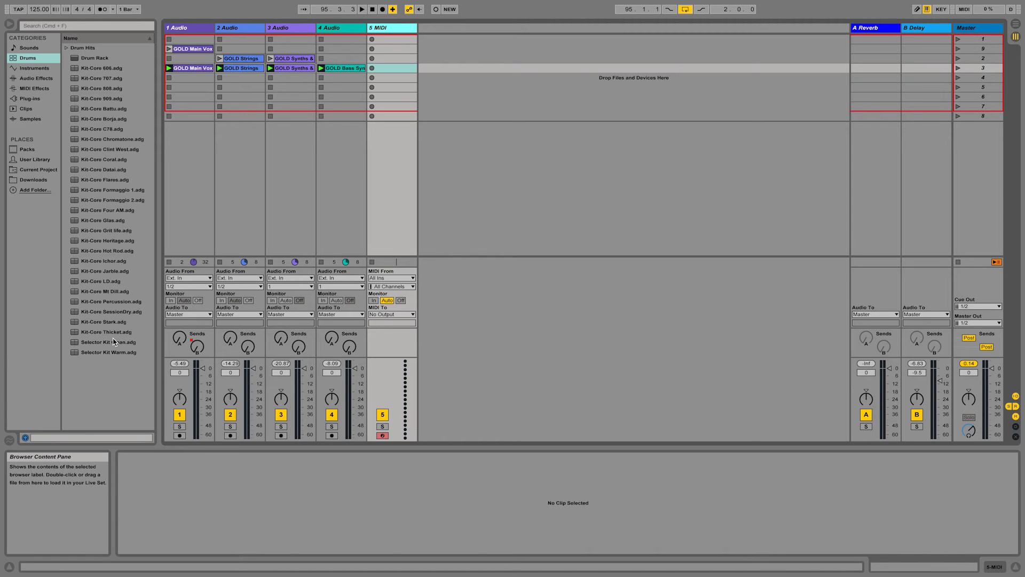
pyautogui.moveTo(105, 312); pyautogui.dragTo(419, 64)
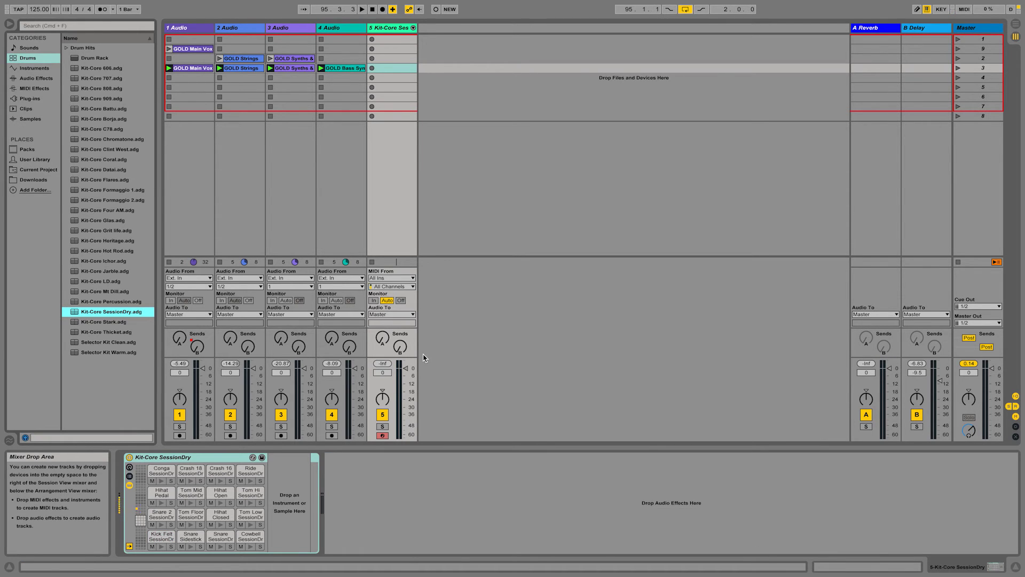
# - Lower the computer MIDI keyboard's octave to C1 and audition the SessionDry kit's pads, including the kick
pyautogui.press('z')
pyautogui.press('a')
pyautogui.press('z')
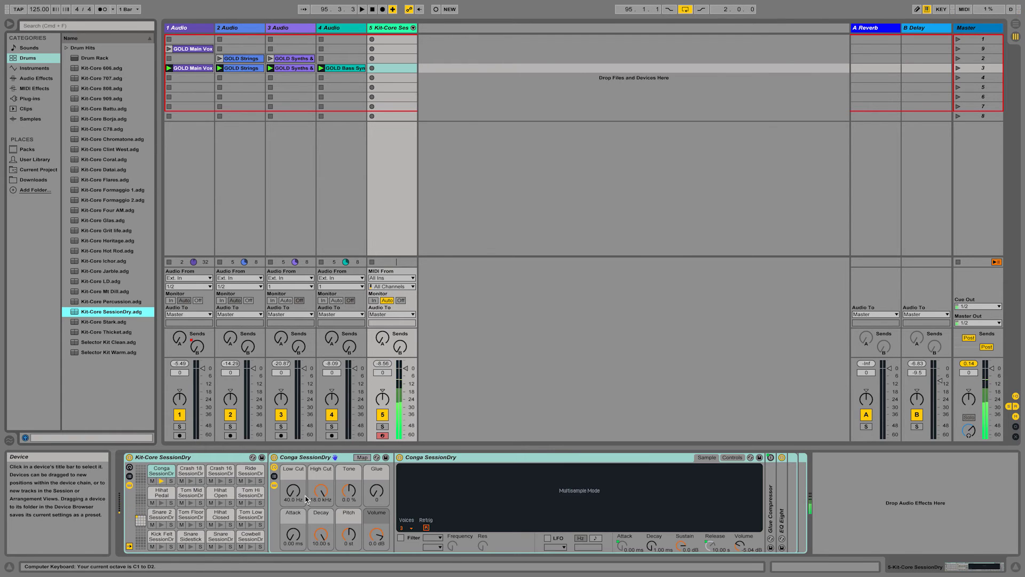
pyautogui.press('d')
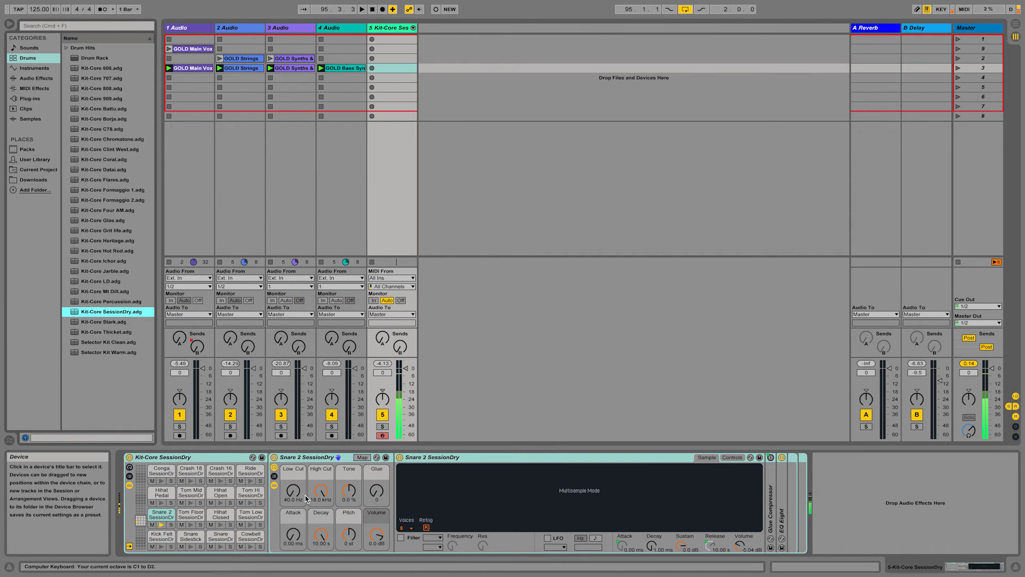
pyautogui.press('a')
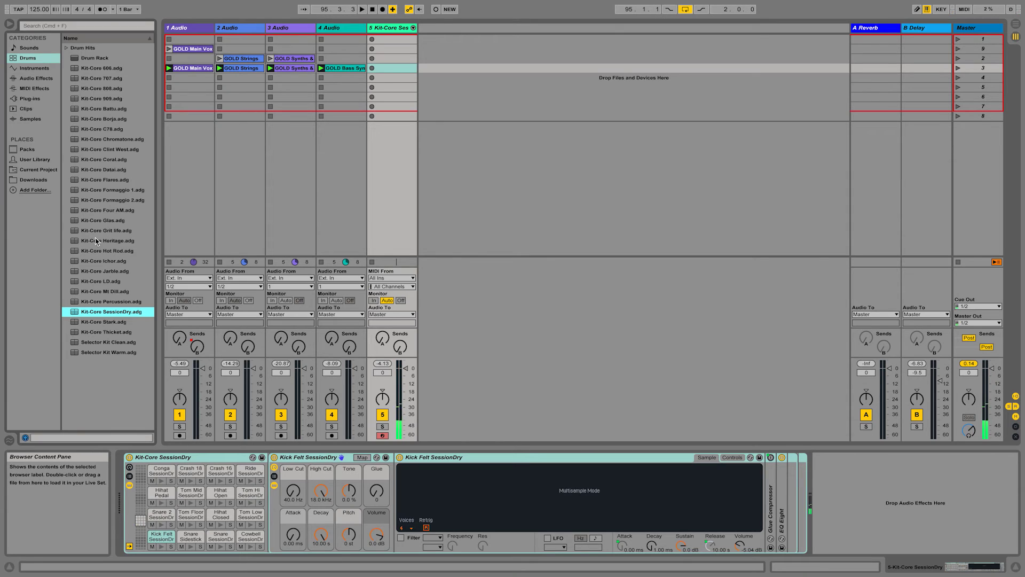
# - Replace the drum kit with Kit-Core Grit life.adg and audition its kick over the playing scene
pyautogui.moveTo(98, 232); pyautogui.dragTo(374, 38)
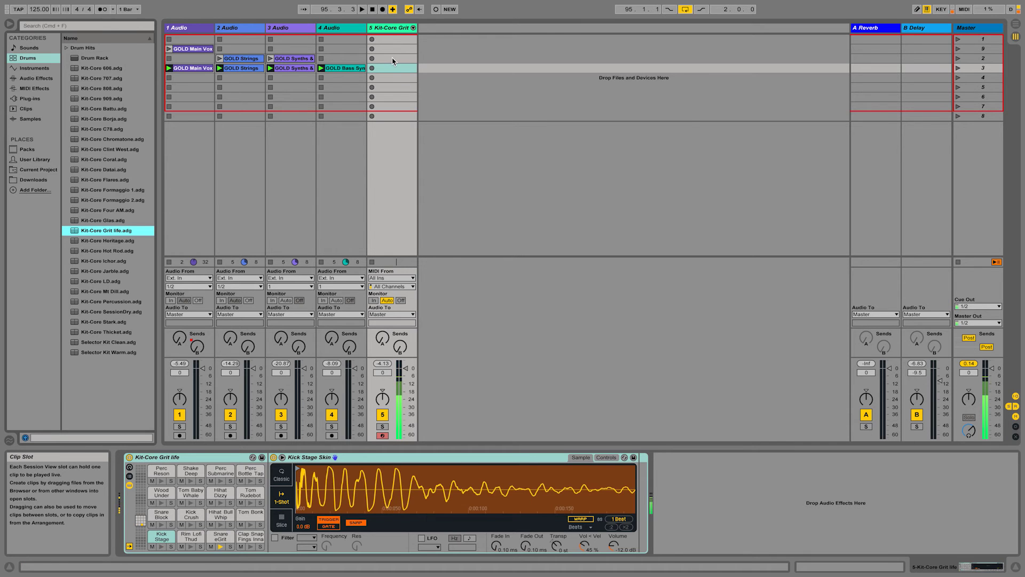
pyautogui.click(386, 30)
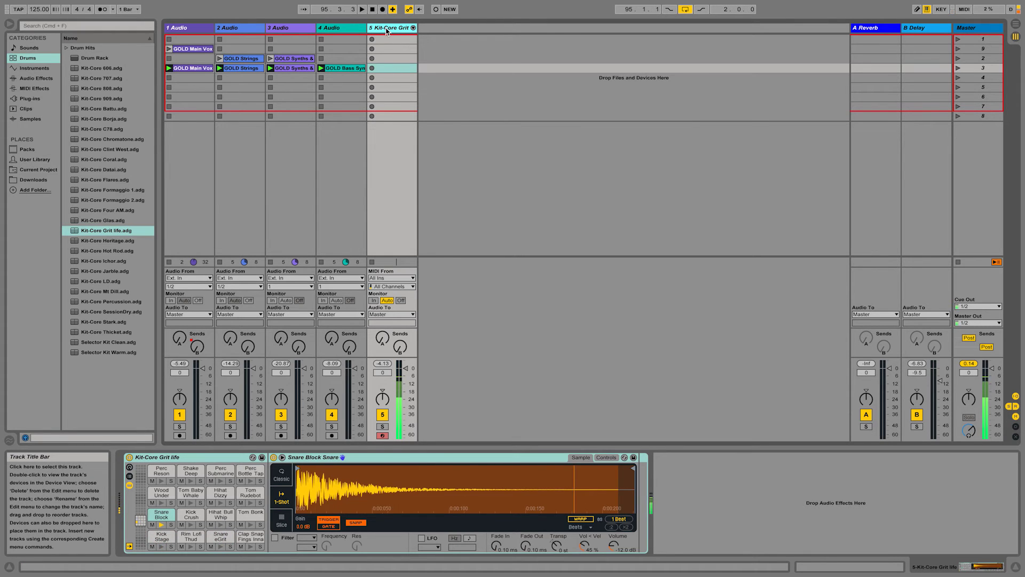
pyautogui.press('a')
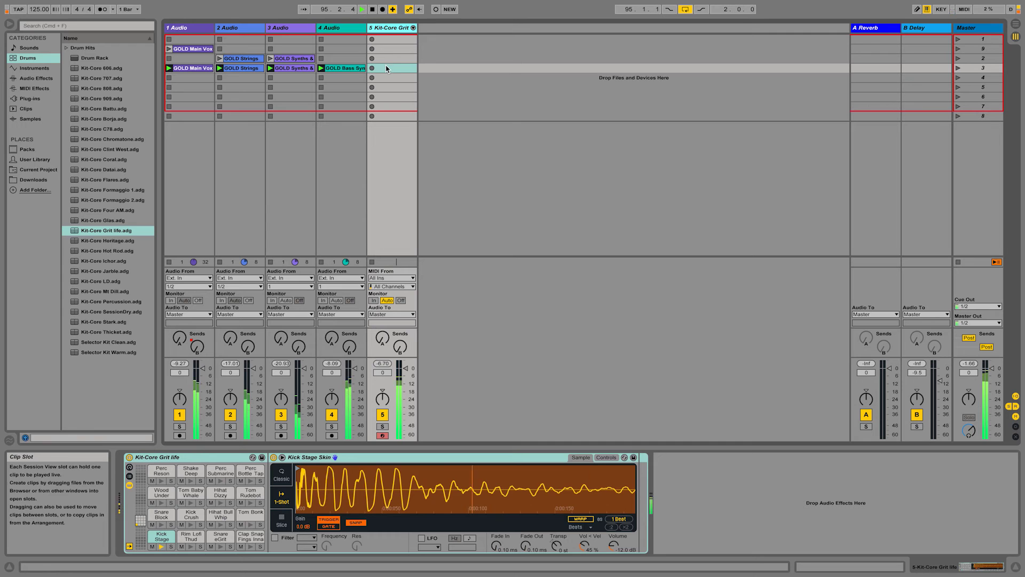
# - Record a two-bar kick and snare pattern into the drum track's scene 3 slot, loop it and open the new clip
pyautogui.click(388, 69)
pyautogui.press('a')
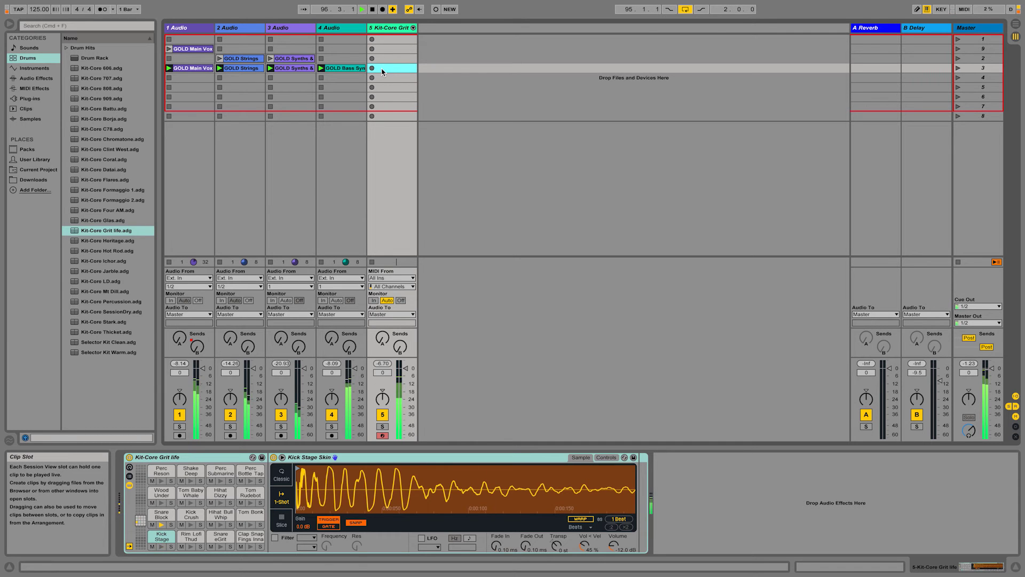
pyautogui.press('a')
pyautogui.press('Return')
pyautogui.press('a')
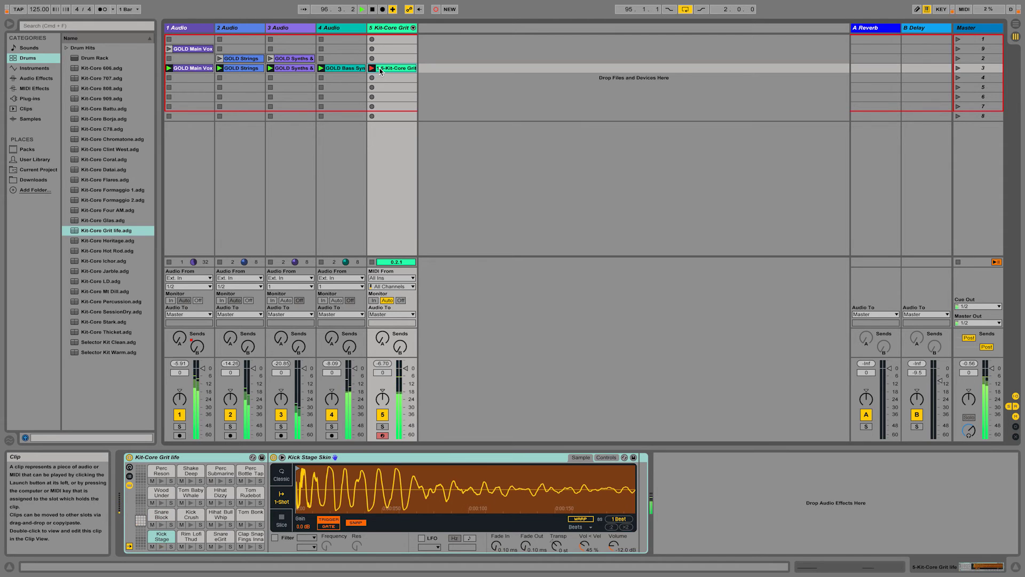
pyautogui.press('d')
pyautogui.press('a')
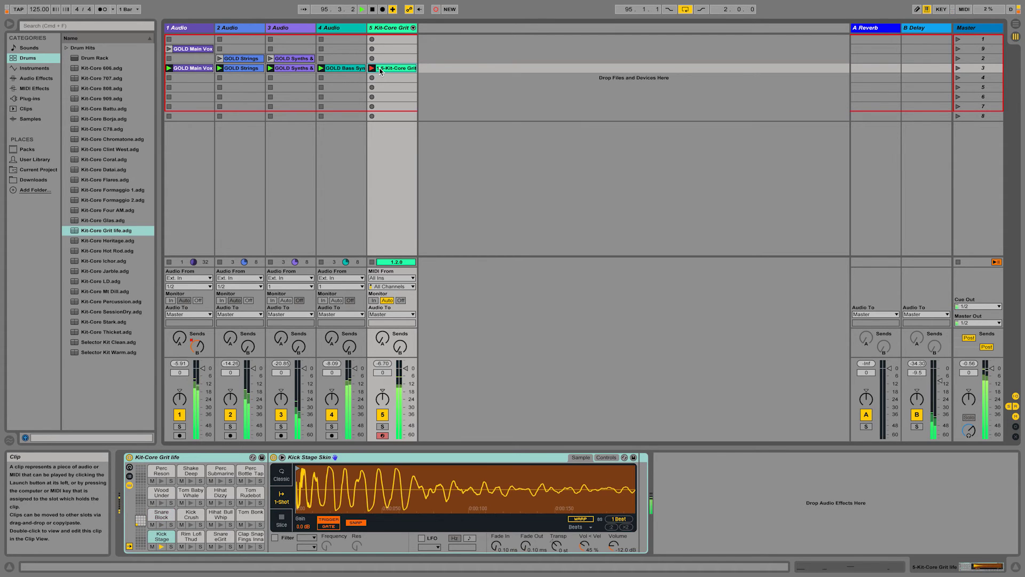
pyautogui.click(380, 71)
pyautogui.doubleClick(380, 71)
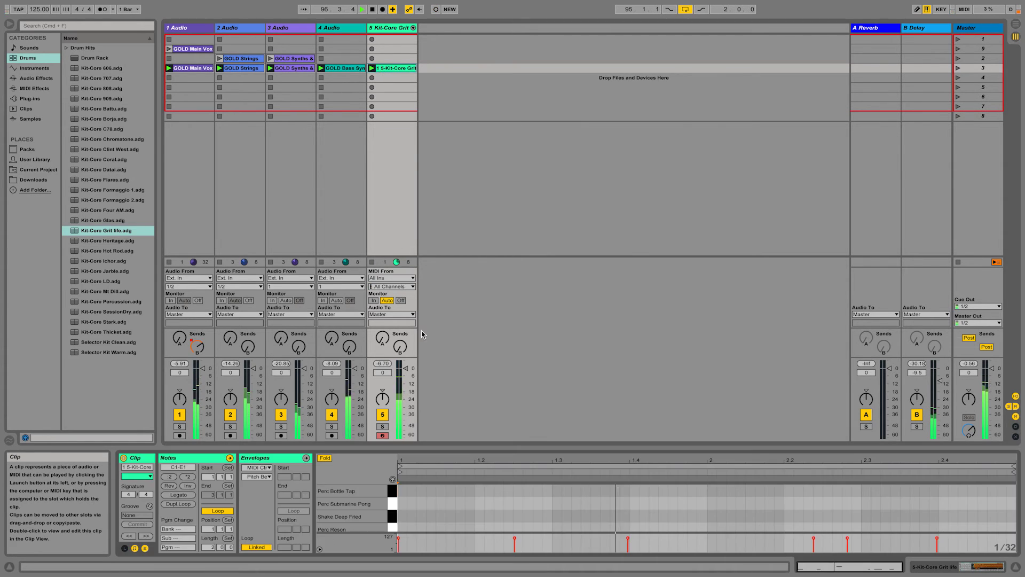
# - Quantize all the recorded drum notes, play the scene and set the drum track's volume to -2.6 dB
pyautogui.press('super+a')
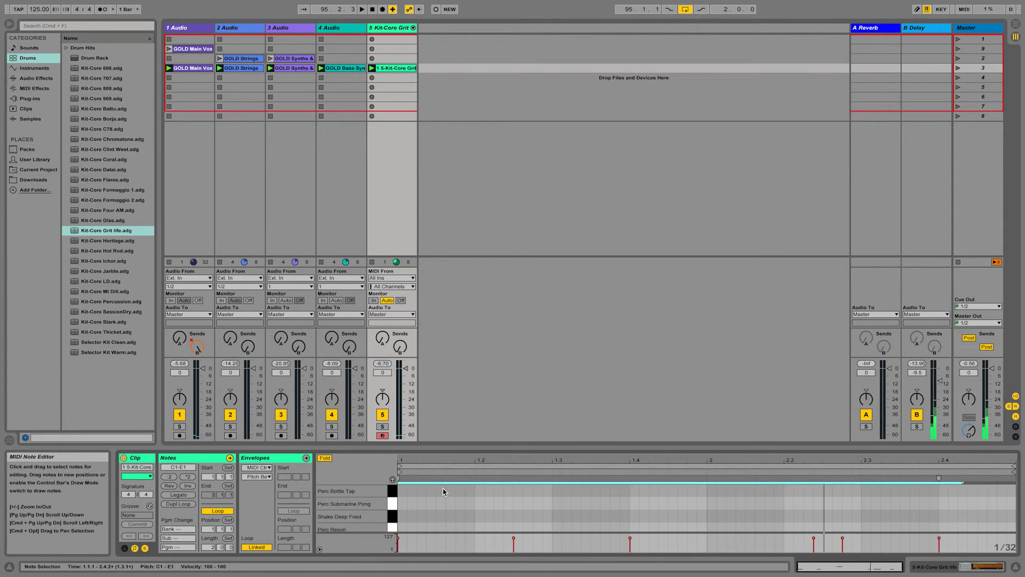
pyautogui.press('space')
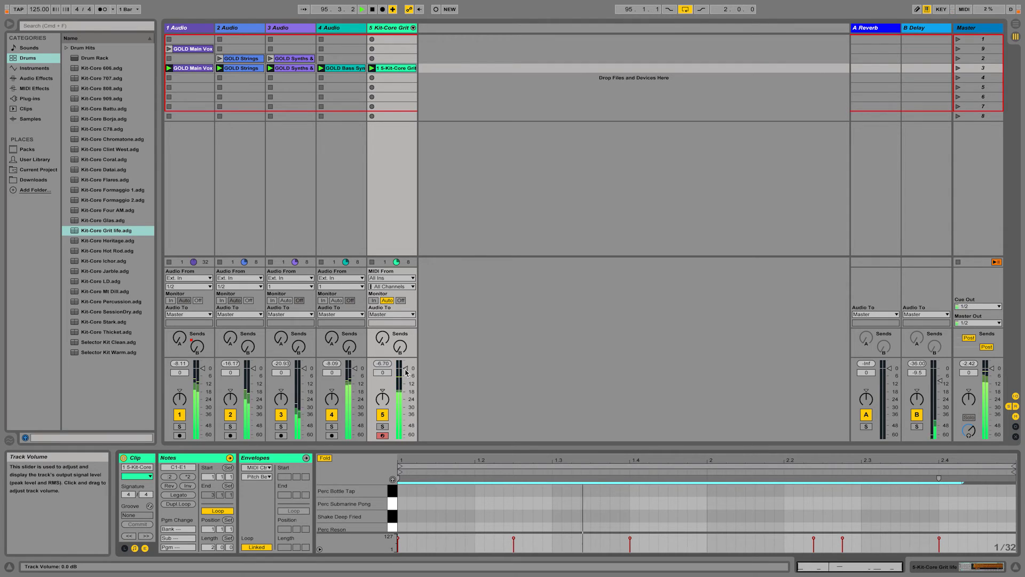
pyautogui.click(408, 380)
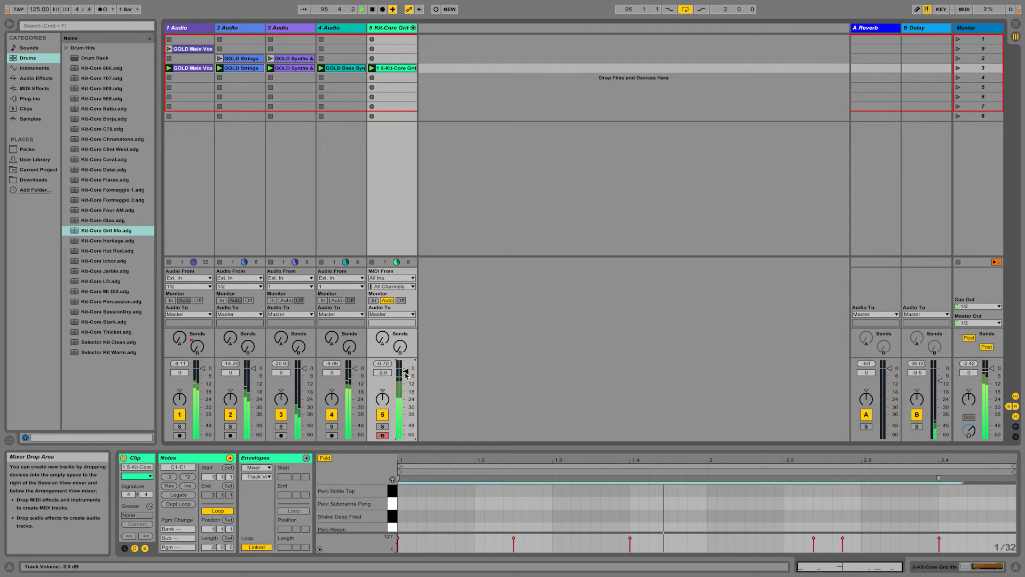
# - Add a Compressor to the drum track and a Reverb before it, switching on the Reverb's input low cut
pyautogui.click(36, 78)
pyautogui.moveTo(89, 100); pyautogui.dragTo(383, 33)
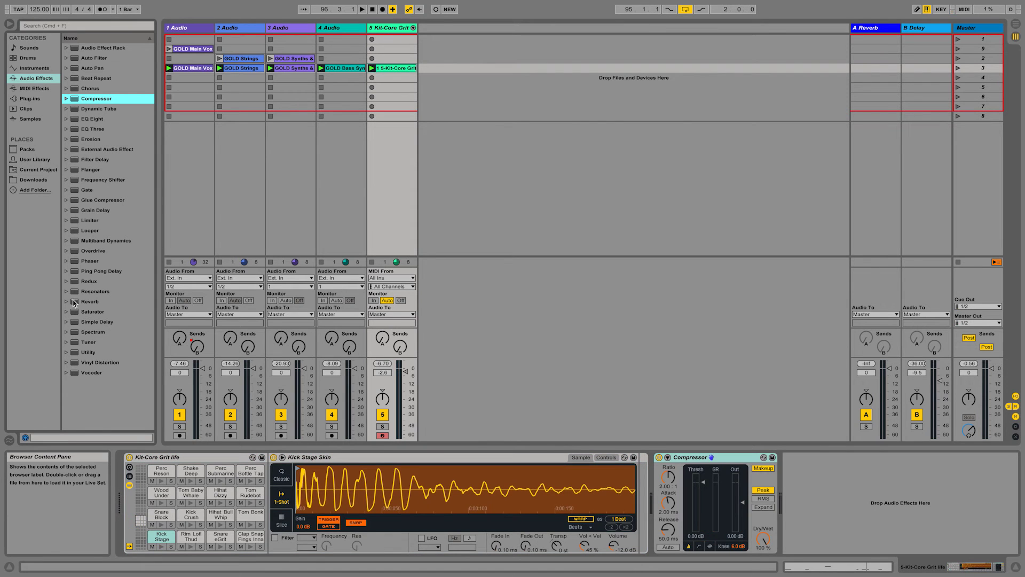
pyautogui.moveTo(80, 301)
pyautogui.mouseDown()
pyautogui.moveTo(480, 481)
pyautogui.moveTo(748, 507)
pyautogui.moveTo(662, 507)
pyautogui.moveTo(690, 487)
pyautogui.mouseUp()
pyautogui.press('space')
pyautogui.click(674, 475)
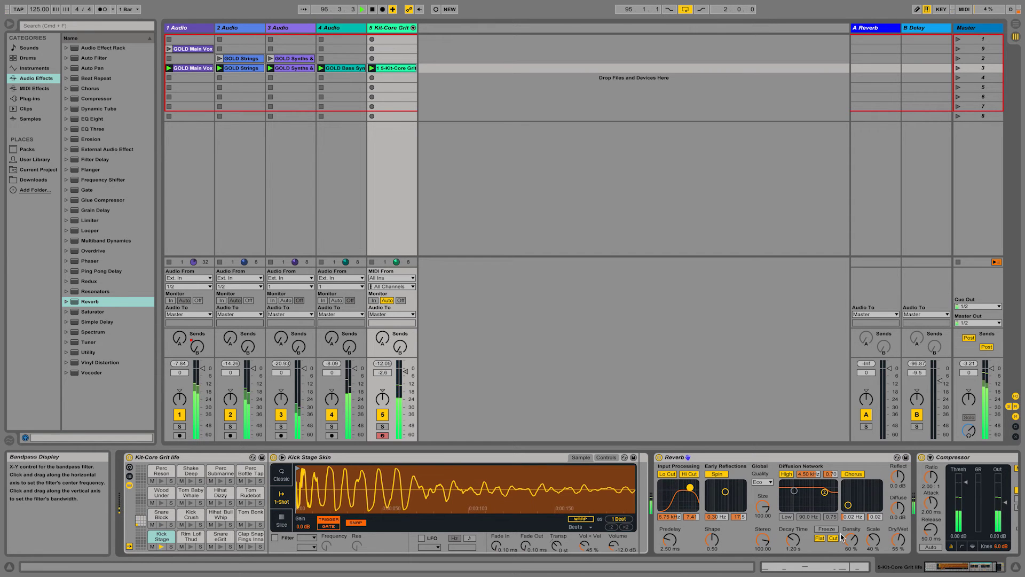
pyautogui.press('space')
# - Open the drum clip in an enlarged note editor and delete all notes in its second bar
pyautogui.doubleClick(405, 67)
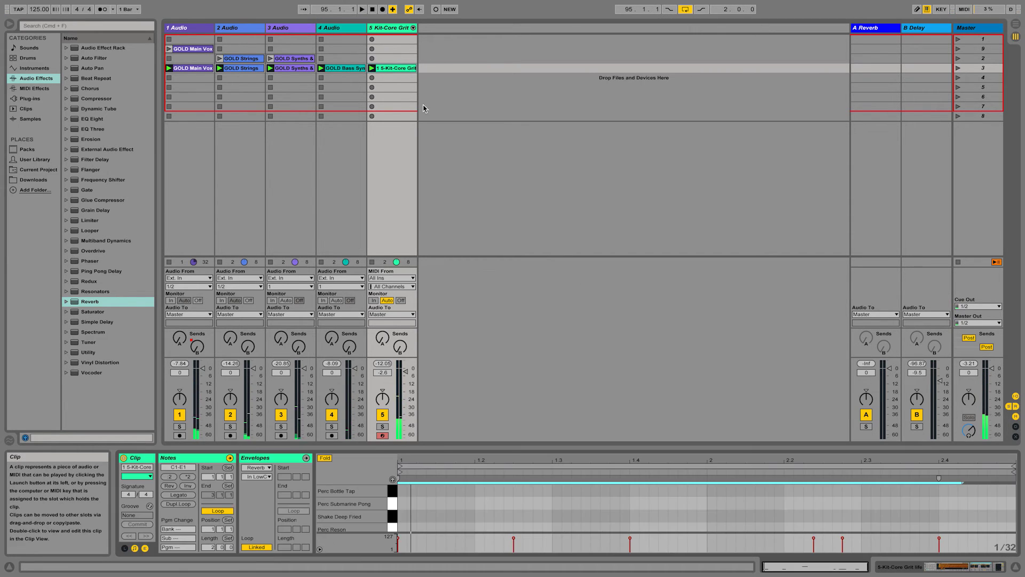
pyautogui.press('space')
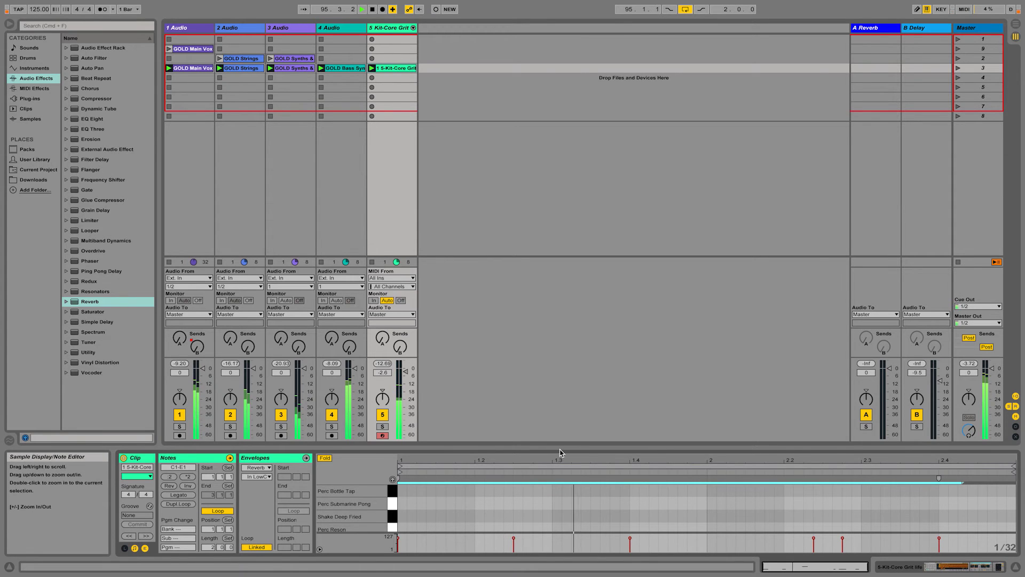
pyautogui.moveTo(560, 446); pyautogui.dragTo(572, 353)
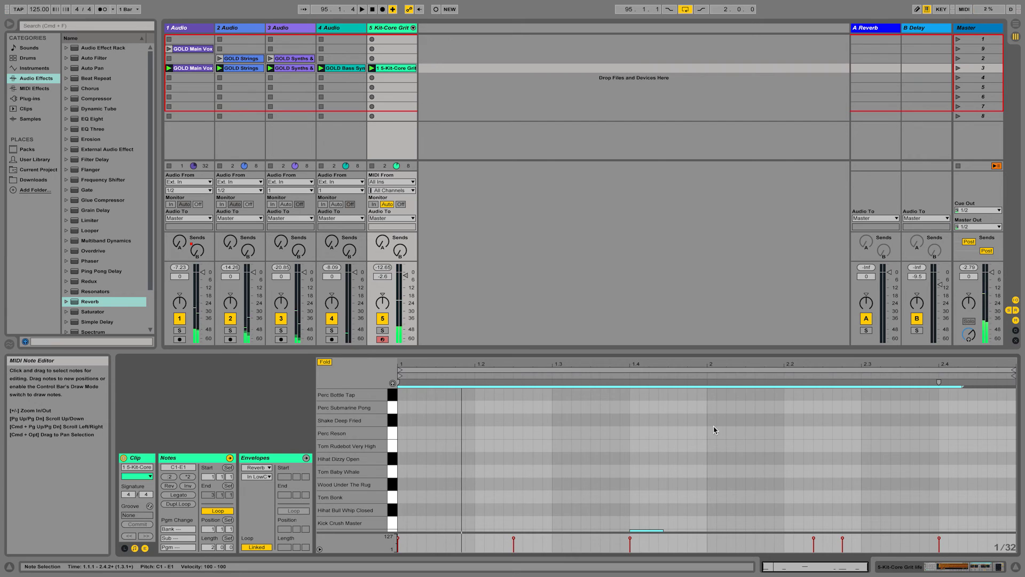
pyautogui.press('space')
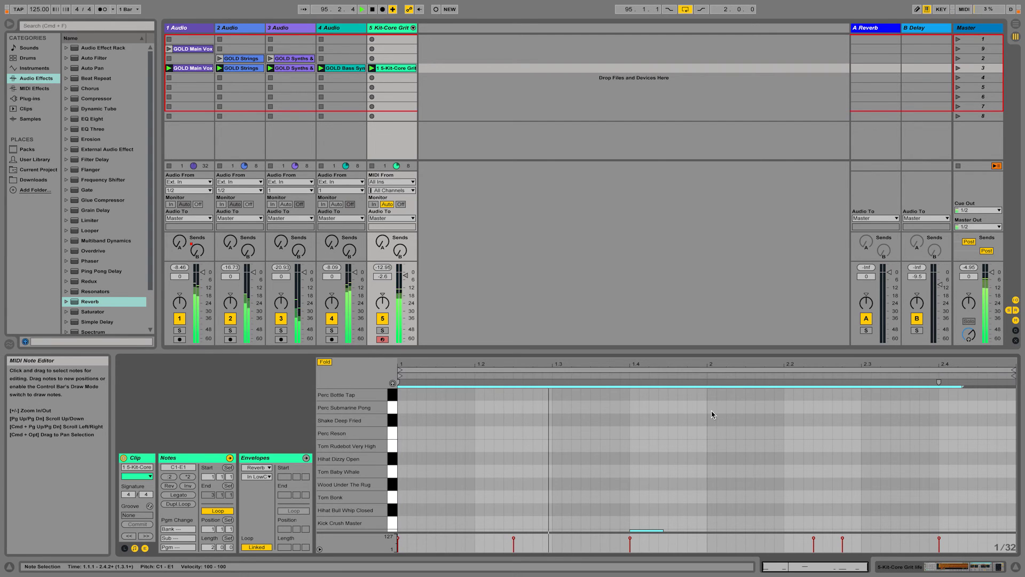
pyautogui.moveTo(708, 410); pyautogui.dragTo(832, 487)
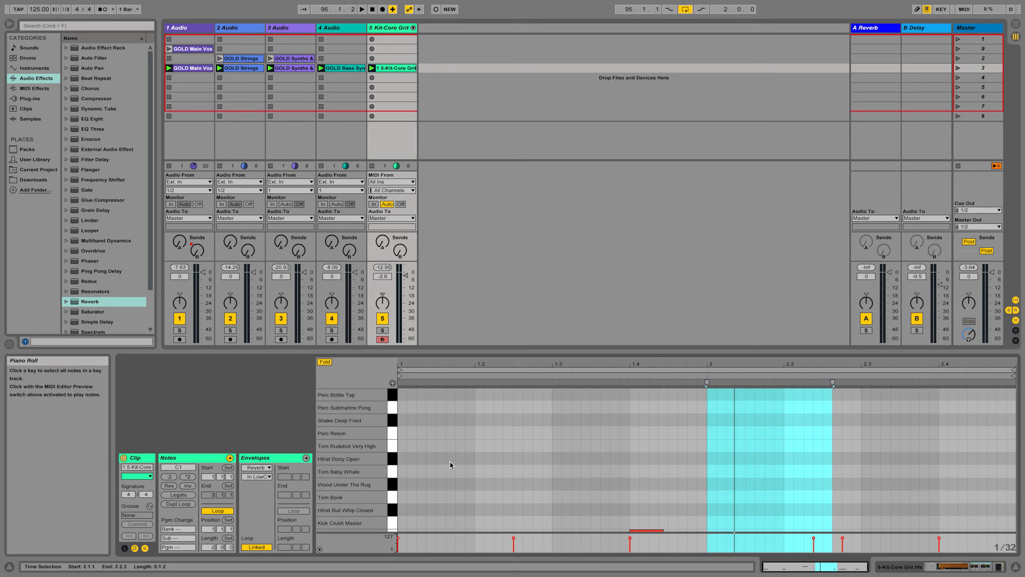
pyautogui.moveTo(709, 465); pyautogui.dragTo(1019, 550)
pyautogui.press('Delete')
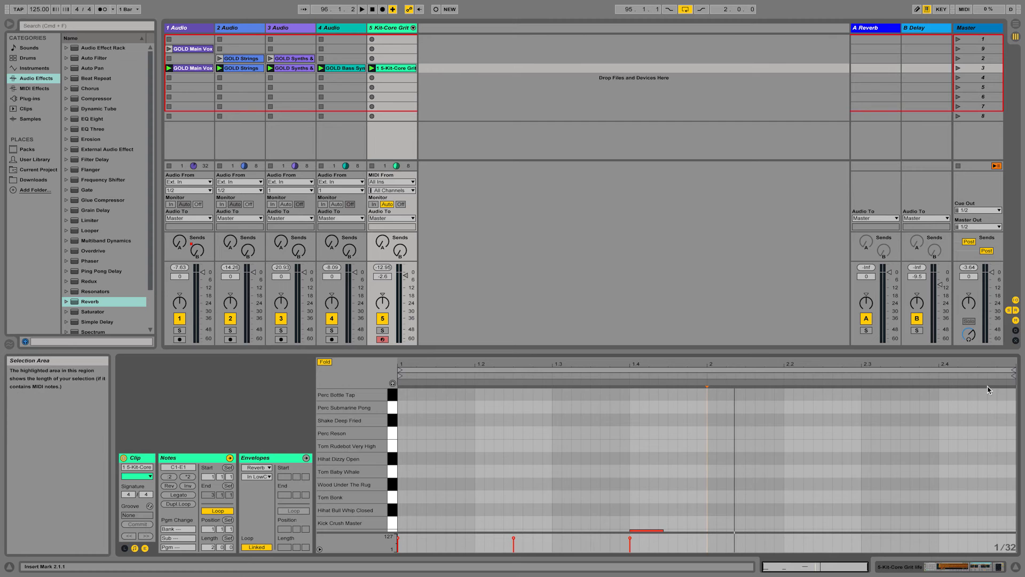
# - Shorten the drum clip's loop to the first bar, duplicate that loop to fill two bars and play it
pyautogui.moveTo(1012, 372); pyautogui.dragTo(706, 379)
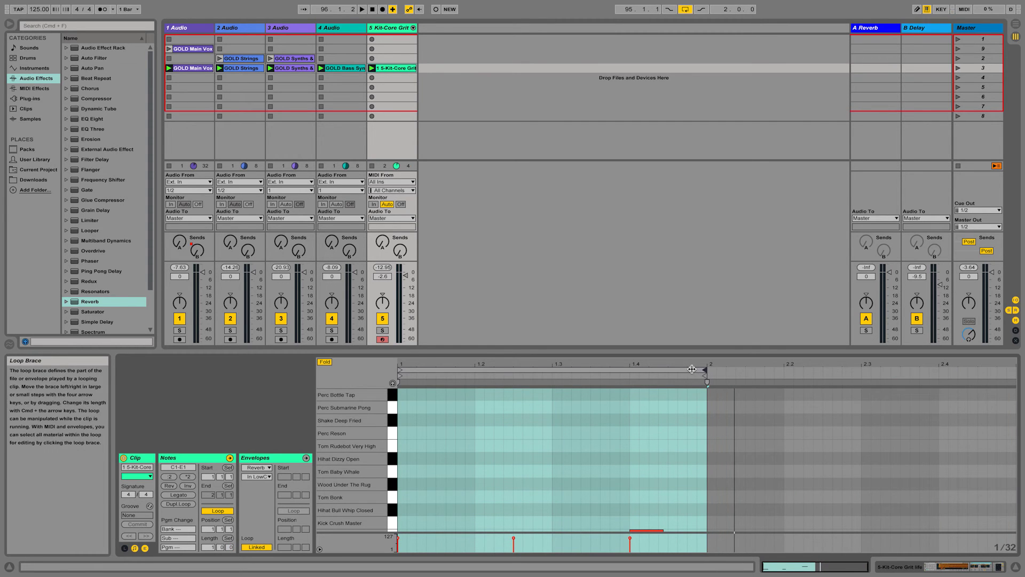
pyautogui.click(691, 369)
pyautogui.press('super+d')
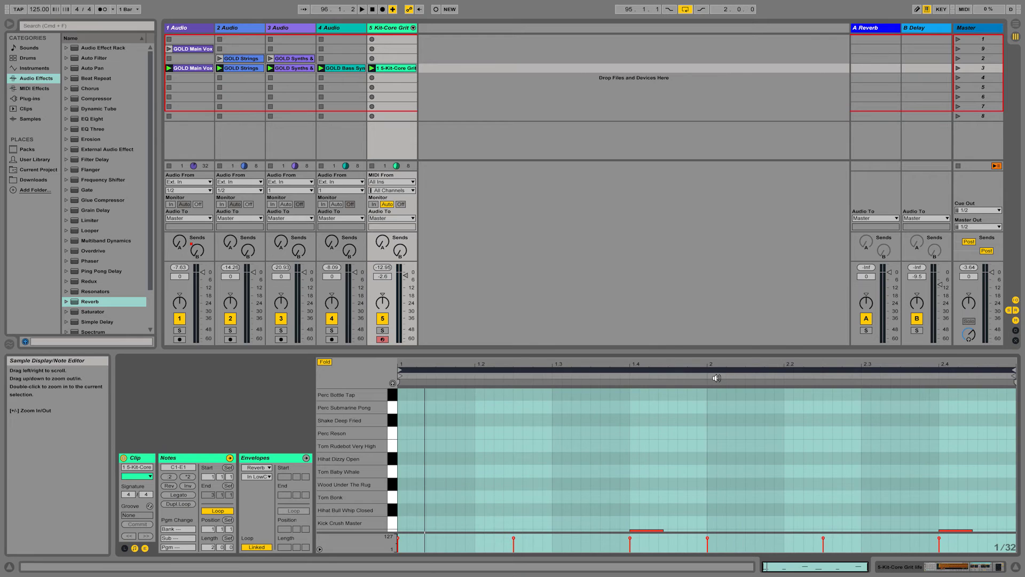
pyautogui.press('space')
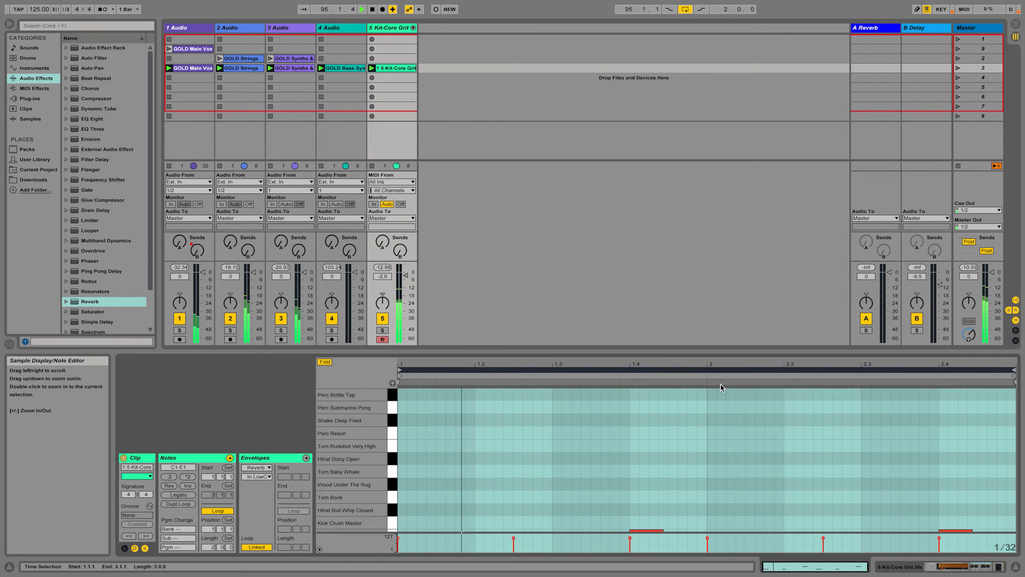
# - Enlarge the note editor further and copy the second bar's last Kick Stage Skin note to beat 2.3
pyautogui.click(744, 415)
pyautogui.click(838, 470)
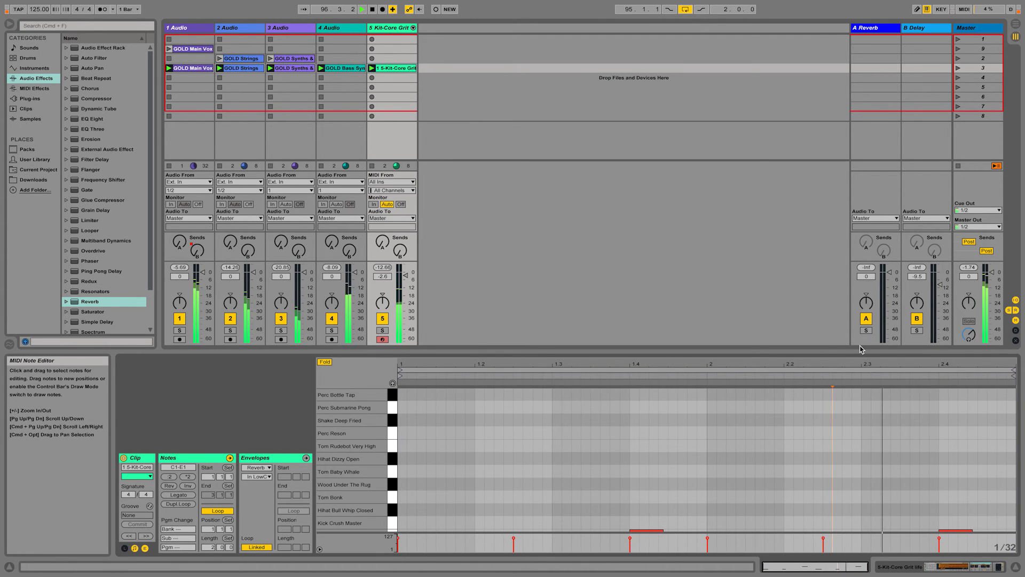
pyautogui.moveTo(873, 353); pyautogui.dragTo(865, 254)
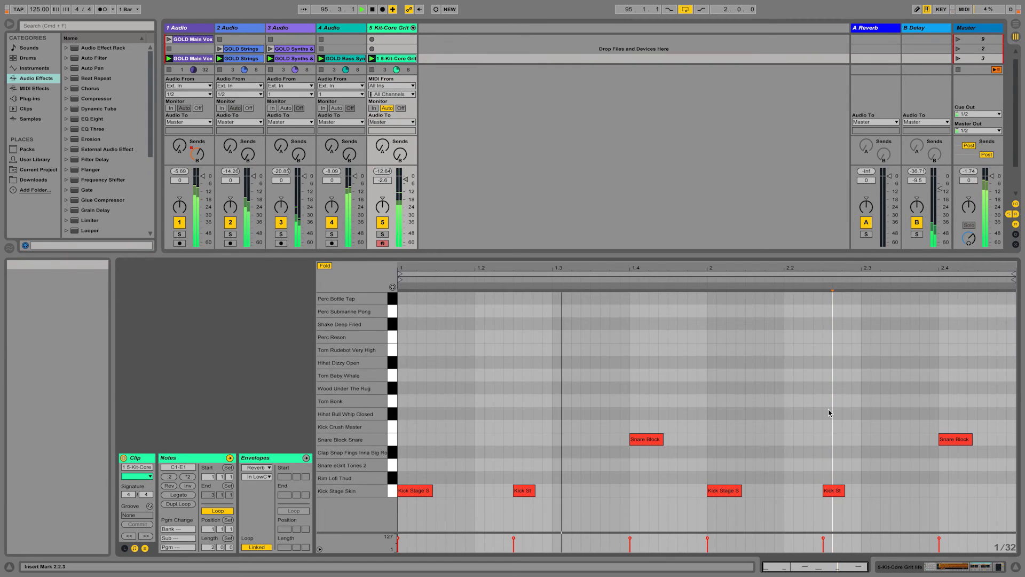
pyautogui.click(794, 480)
pyautogui.moveTo(827, 489); pyautogui.dragTo(875, 493)
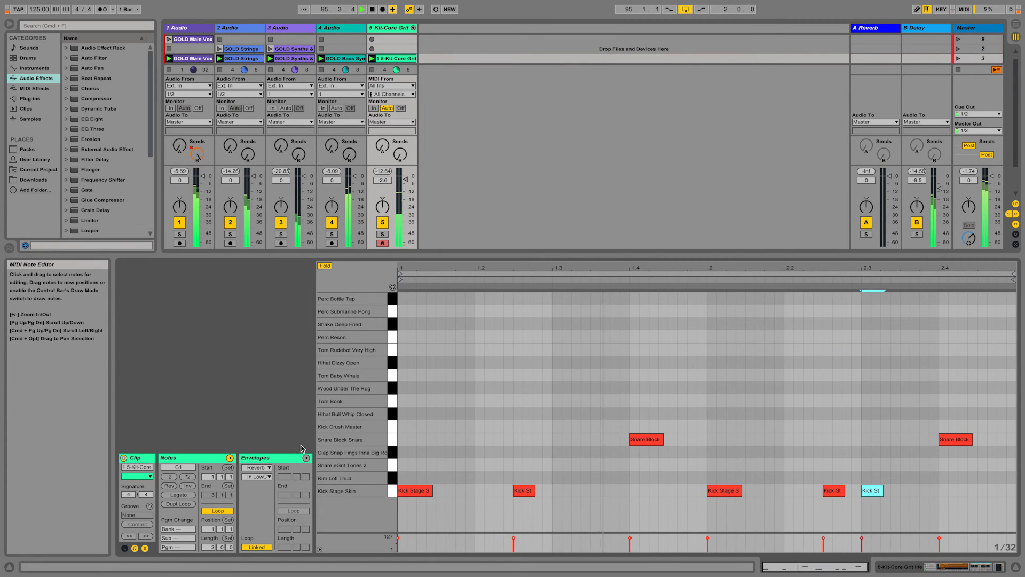
pyautogui.press('space')
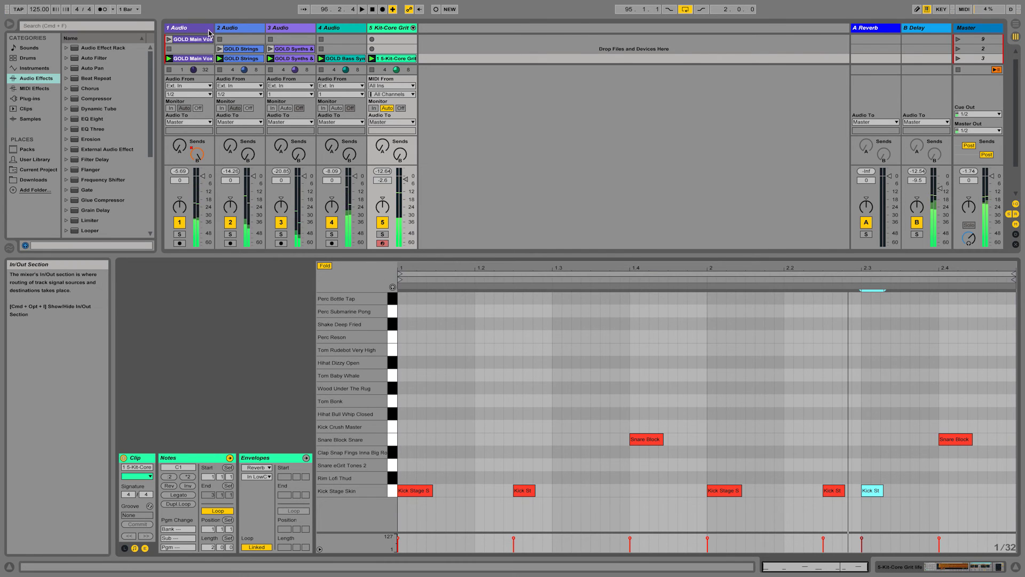
# - Set the volume of the four audio tracks together to -12.8 dB and the drum track's volume to -5.4 dB
pyautogui.click(188, 28)
pyautogui.keyDown('shift'); pyautogui.click(330, 28); pyautogui.keyUp('shift')
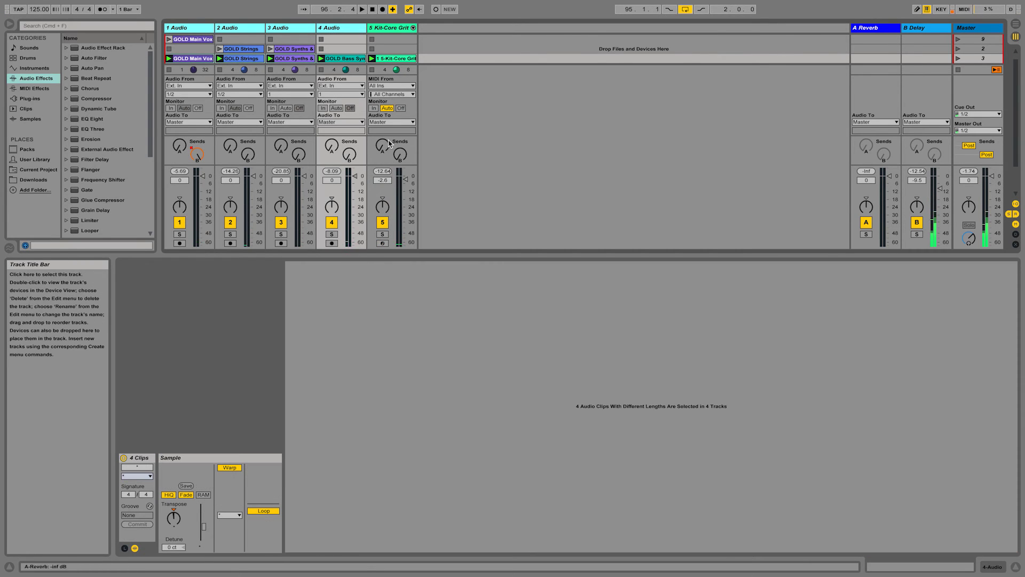
pyautogui.moveTo(357, 179); pyautogui.dragTo(356, 195)
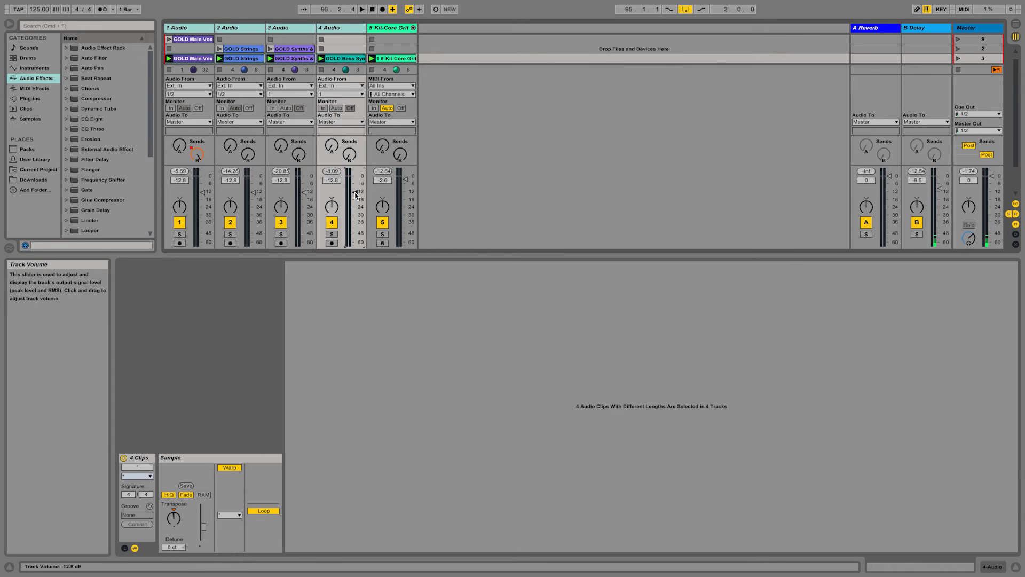
pyautogui.press('space')
pyautogui.click(389, 29)
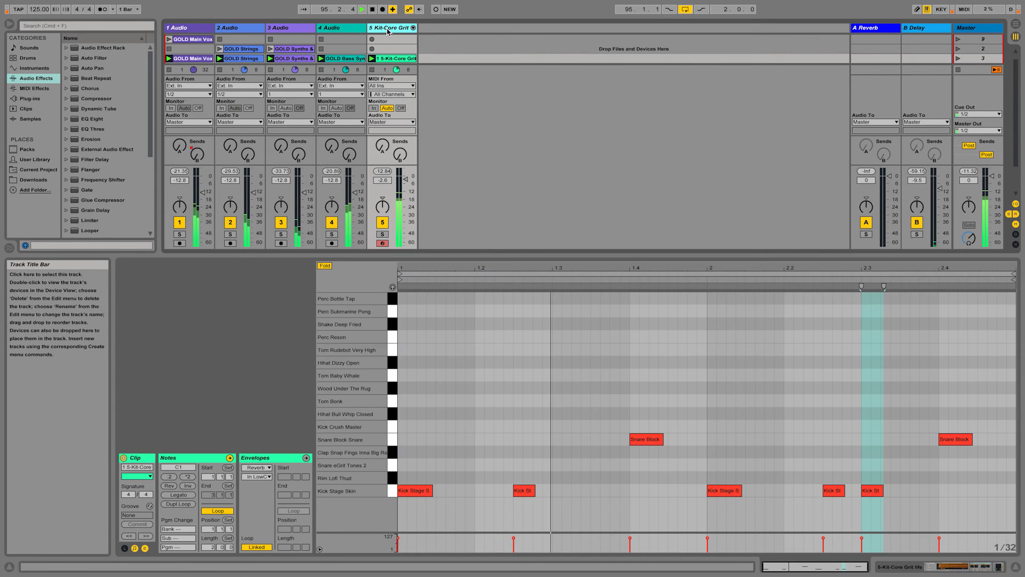
pyautogui.moveTo(406, 179); pyautogui.dragTo(406, 183)
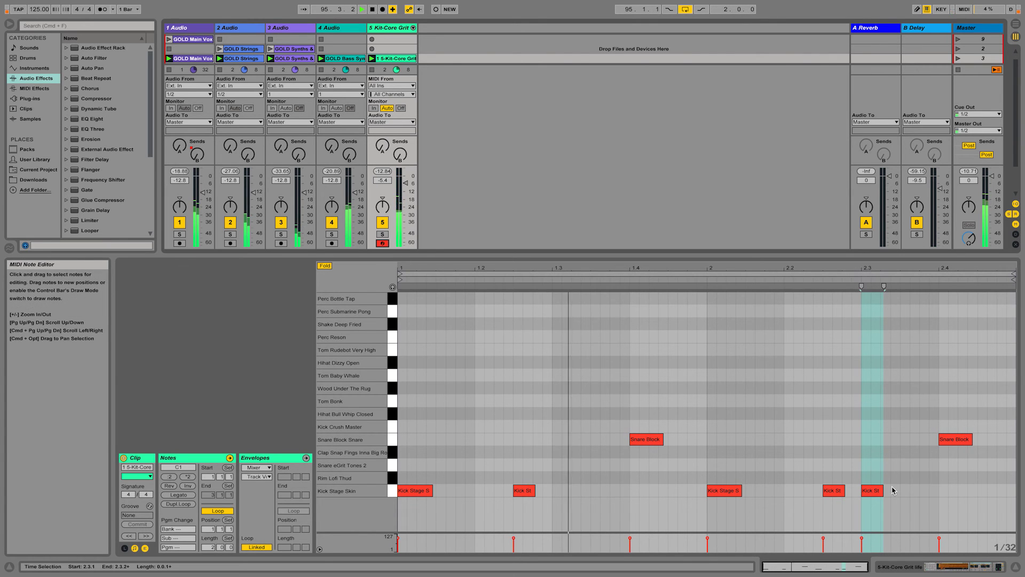
# - Move the second bar's last Kick Stage Skin note half a beat later to 2.3.3 and show the drum track's devices
pyautogui.moveTo(874, 494); pyautogui.dragTo(909, 492)
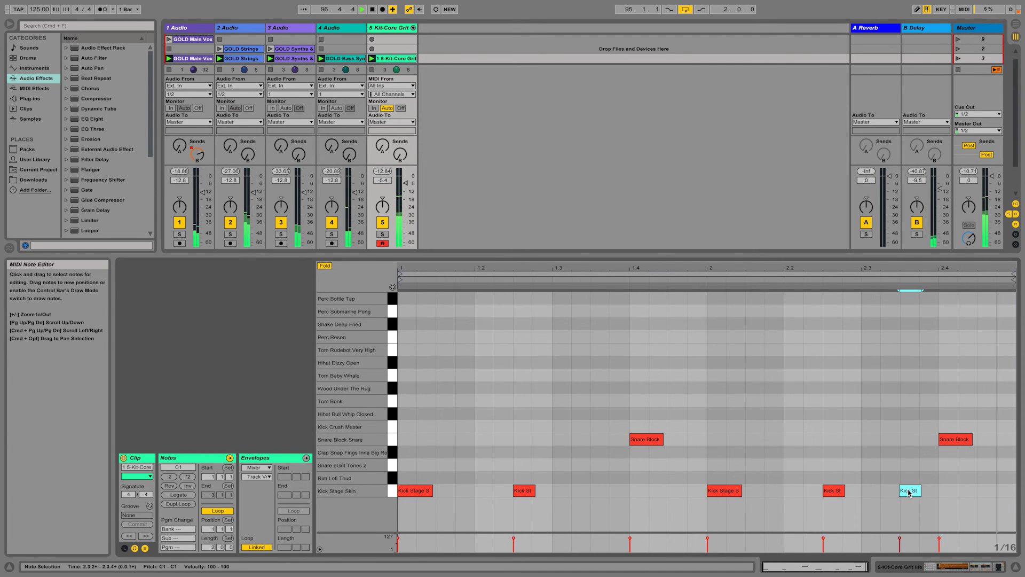
pyautogui.click(379, 29)
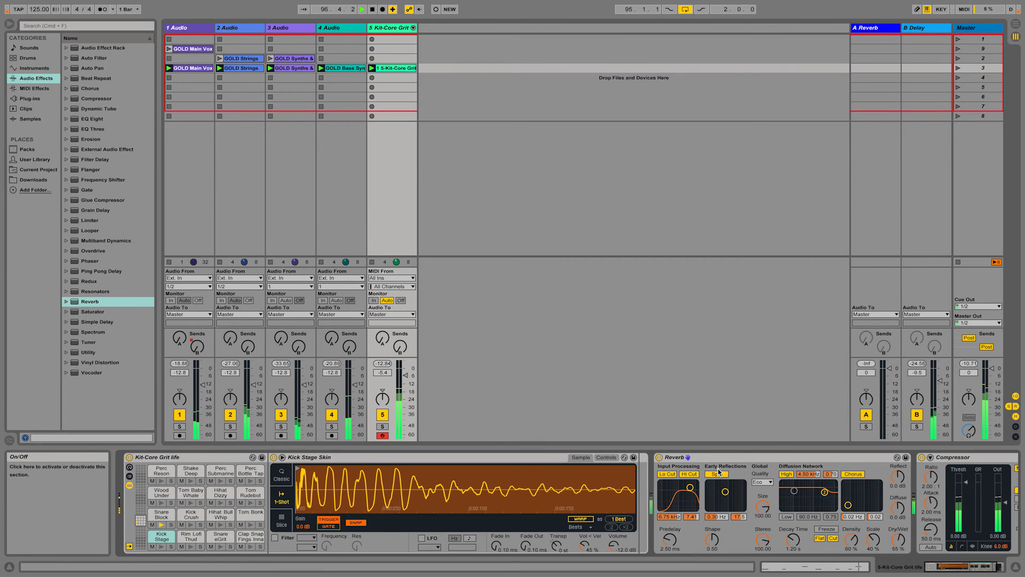
# - On the drum track's Reverb, disable Hi Cut, choose High quality, retune the input filter and set decay to 3.97 s and dry/wet to 29%
pyautogui.click(695, 475)
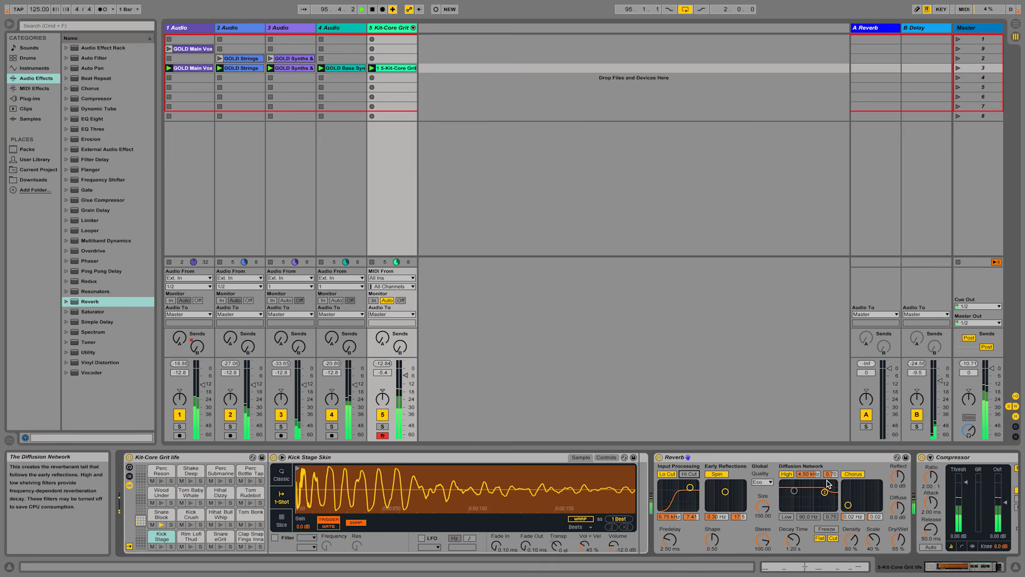
pyautogui.click(762, 482)
pyautogui.click(760, 507)
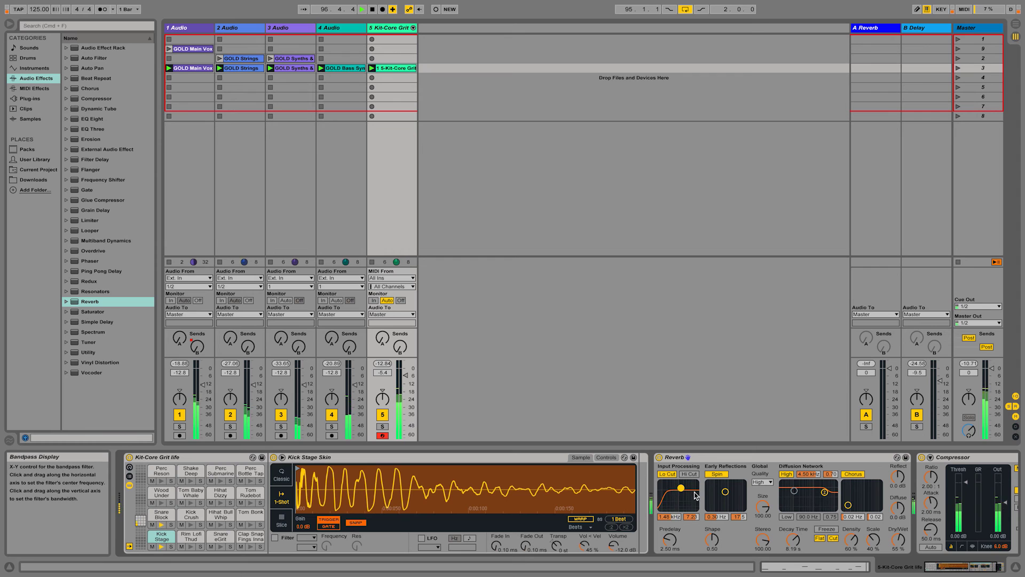
pyautogui.moveTo(928, 567); pyautogui.dragTo(939, 568)
pyautogui.moveTo(817, 540); pyautogui.dragTo(818, 548)
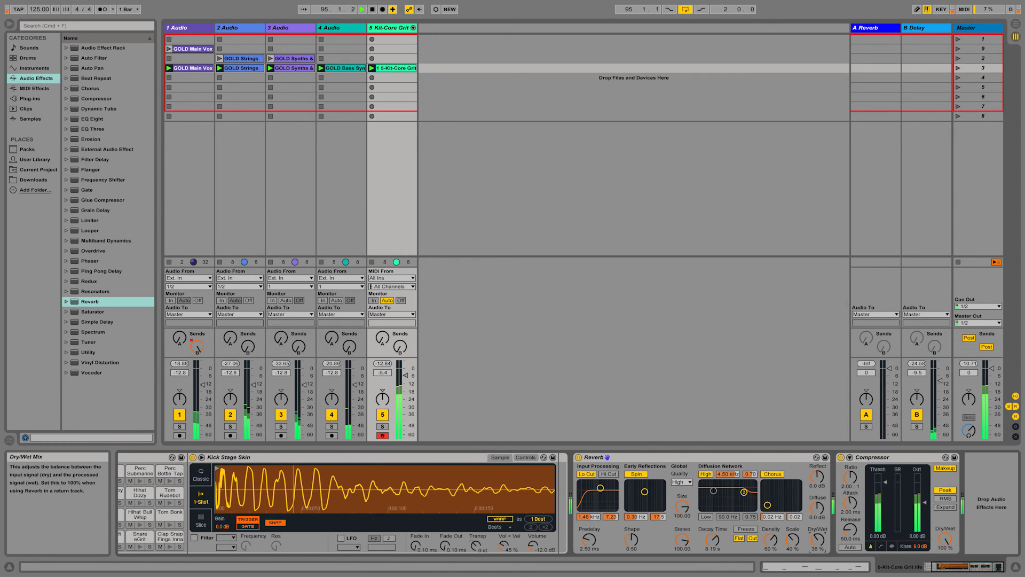
pyautogui.moveTo(717, 543); pyautogui.dragTo(717, 554)
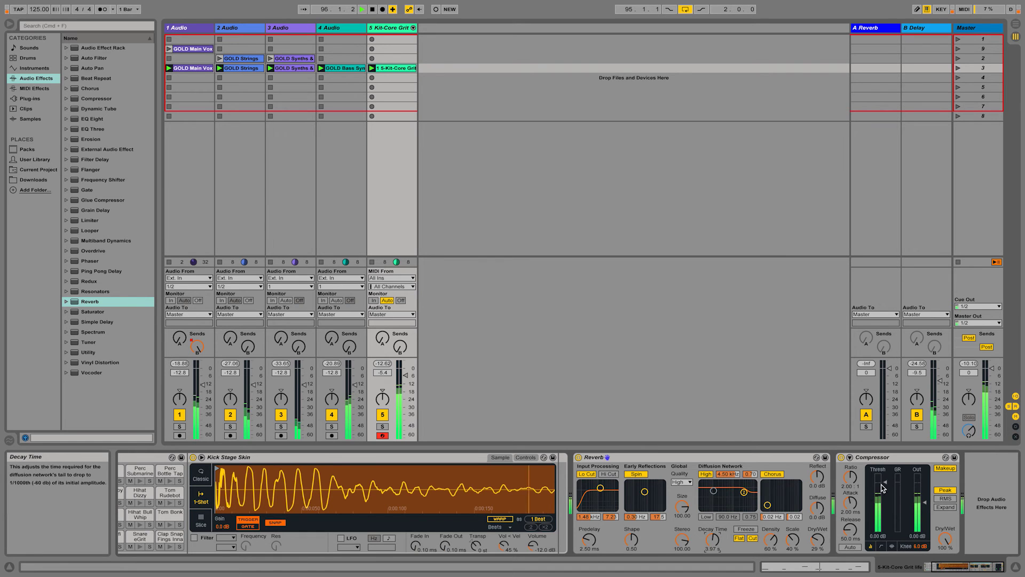
# - Set the drum track's Compressor to -15.7 dB threshold, ratio 2.84, 0.32 ms attack and 354 ms release, and stop playback
pyautogui.moveTo(882, 488); pyautogui.dragTo(851, 470)
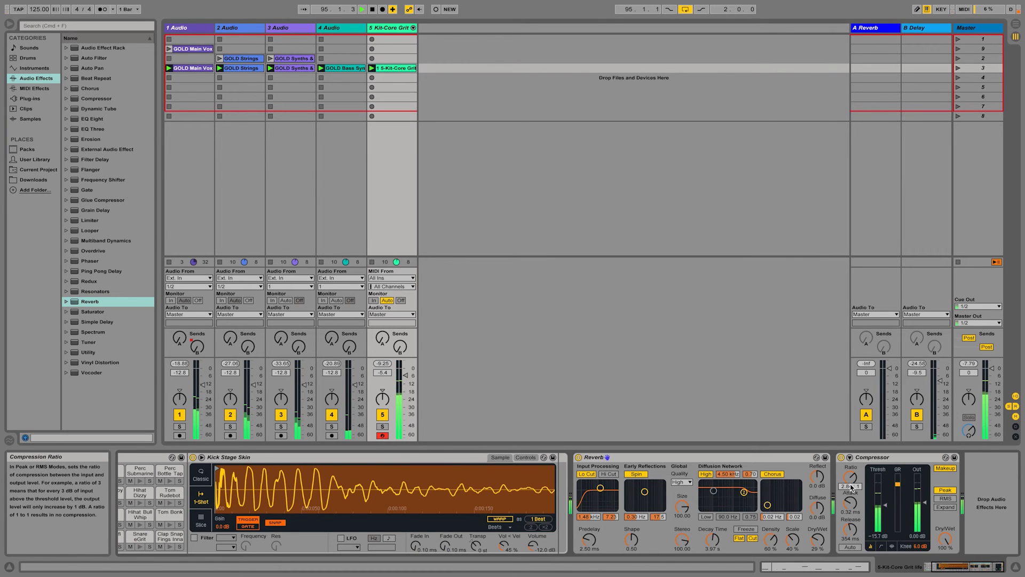
pyautogui.press('space')
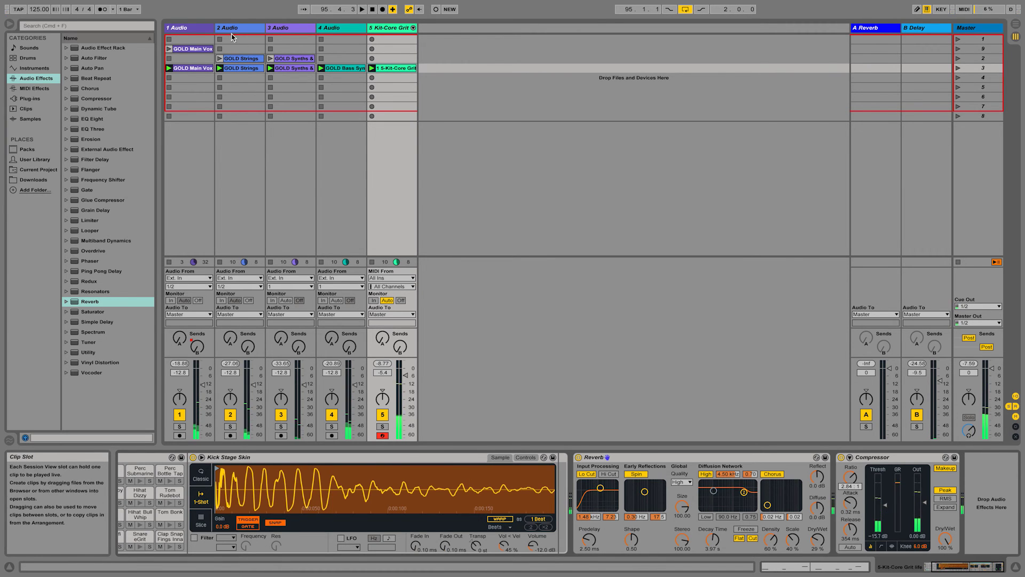
# - Set the volume of the four audio tracks together to -4.0 dB while the song plays
pyautogui.click(207, 28)
pyautogui.keyDown('shift'); pyautogui.click(327, 29); pyautogui.keyUp('shift')
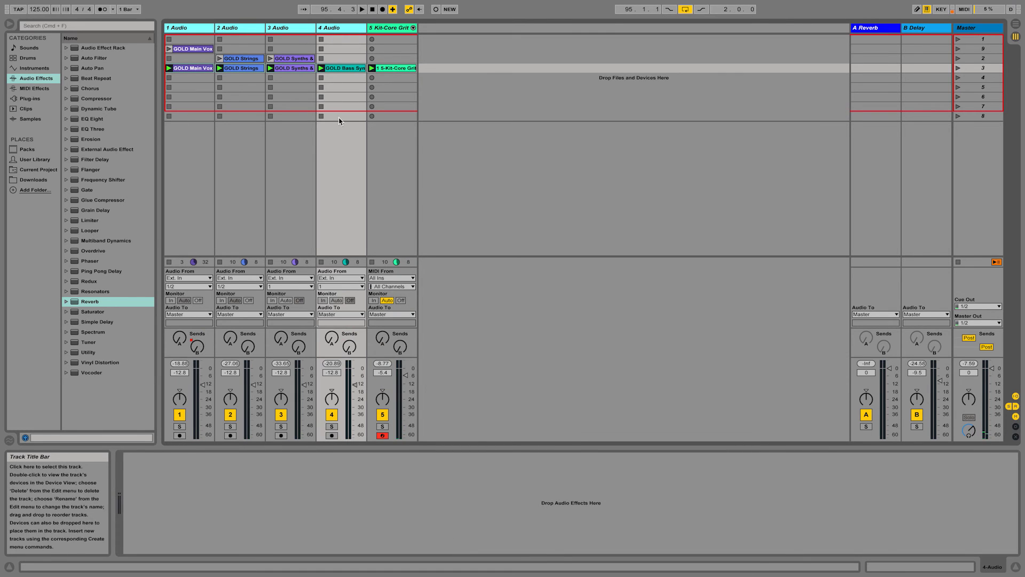
pyautogui.press('space')
pyautogui.moveTo(314, 394); pyautogui.dragTo(314, 390)
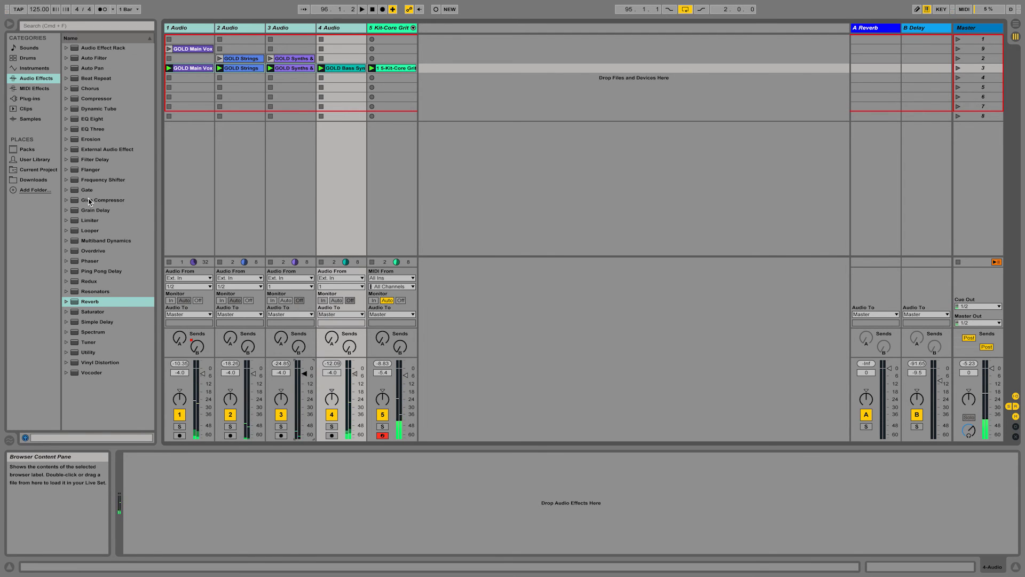
# - Add a Glue Compressor to the Master track with a -23.5 dB threshold, adjusting its attack, release and makeup gain
pyautogui.moveTo(90, 199); pyautogui.dragTo(301, 175)
pyautogui.moveTo(740, 112); pyautogui.dragTo(971, 34)
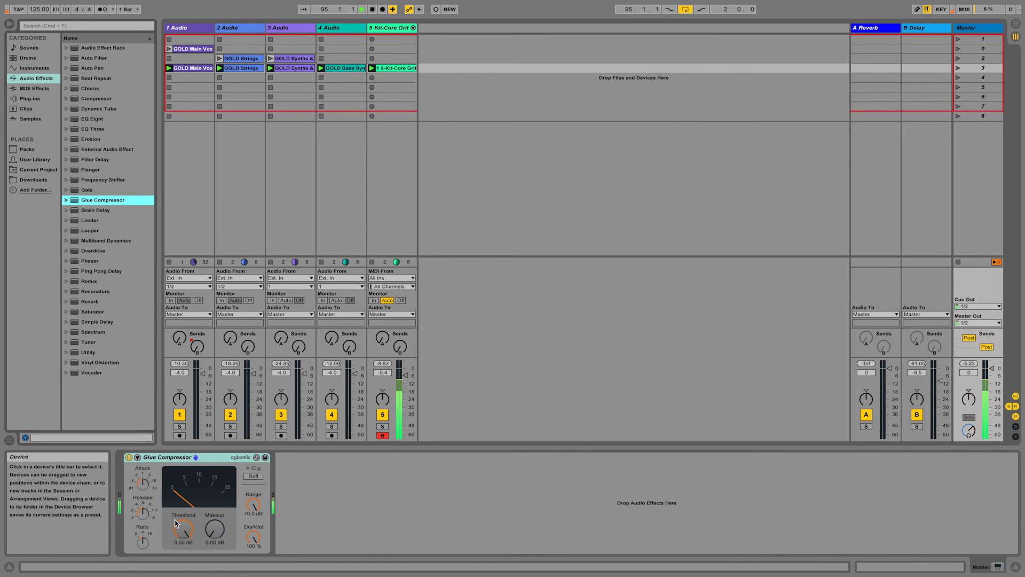
pyautogui.moveTo(183, 528); pyautogui.dragTo(183, 552)
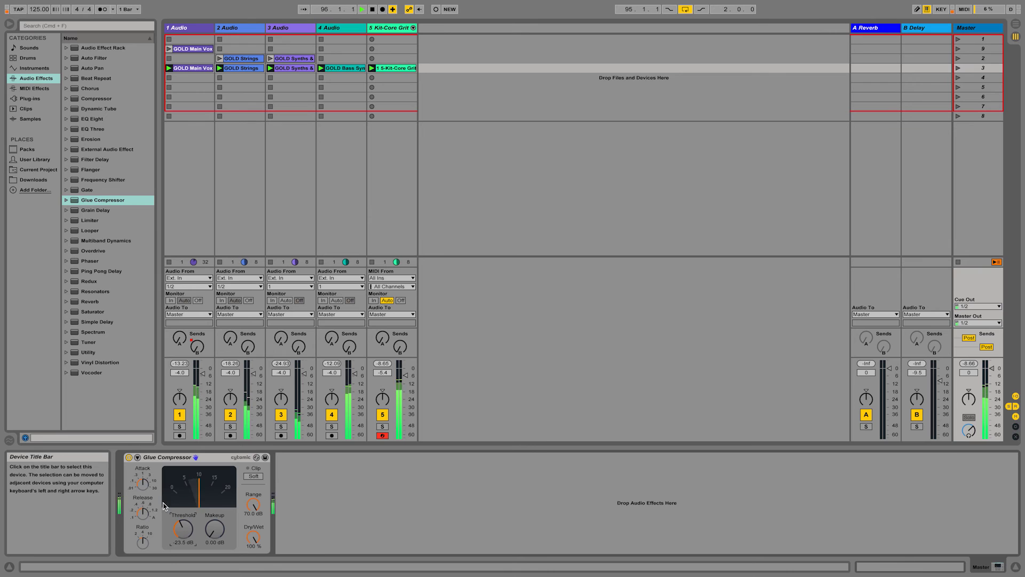
pyautogui.click(143, 483)
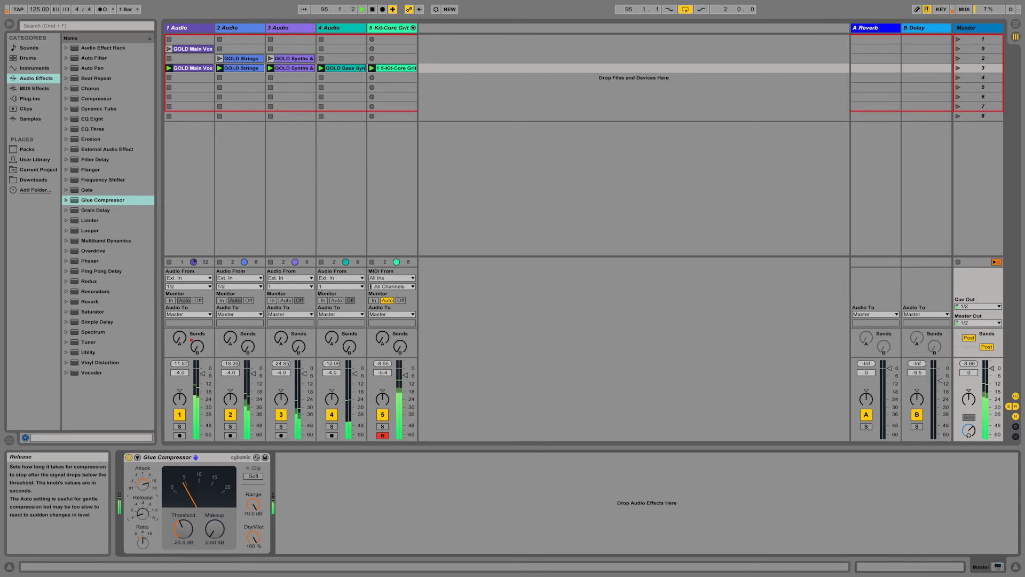
pyautogui.click(214, 529)
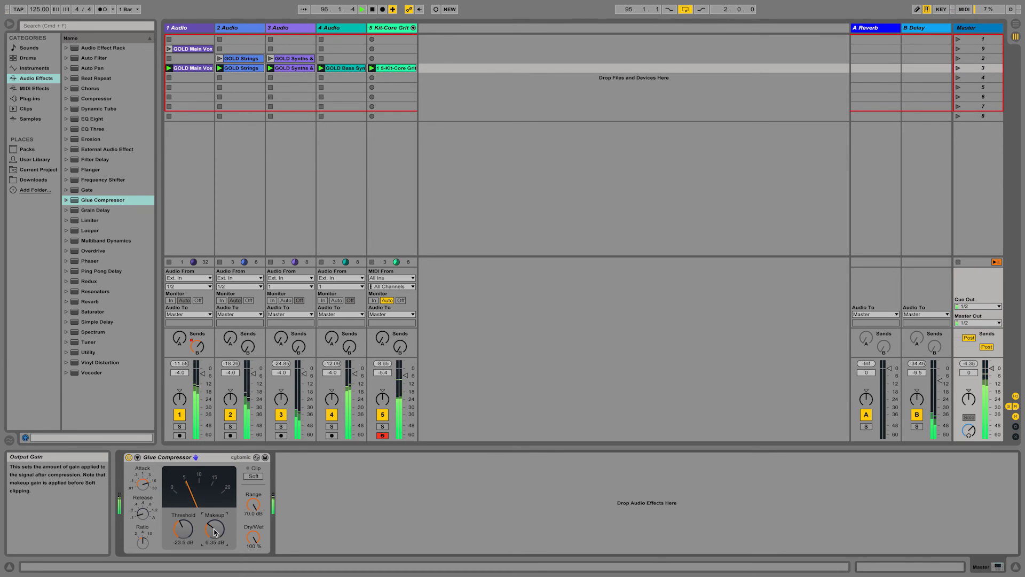
# - Stop playback and duplicate scene 3 twice
pyautogui.click(975, 70)
pyautogui.press('space')
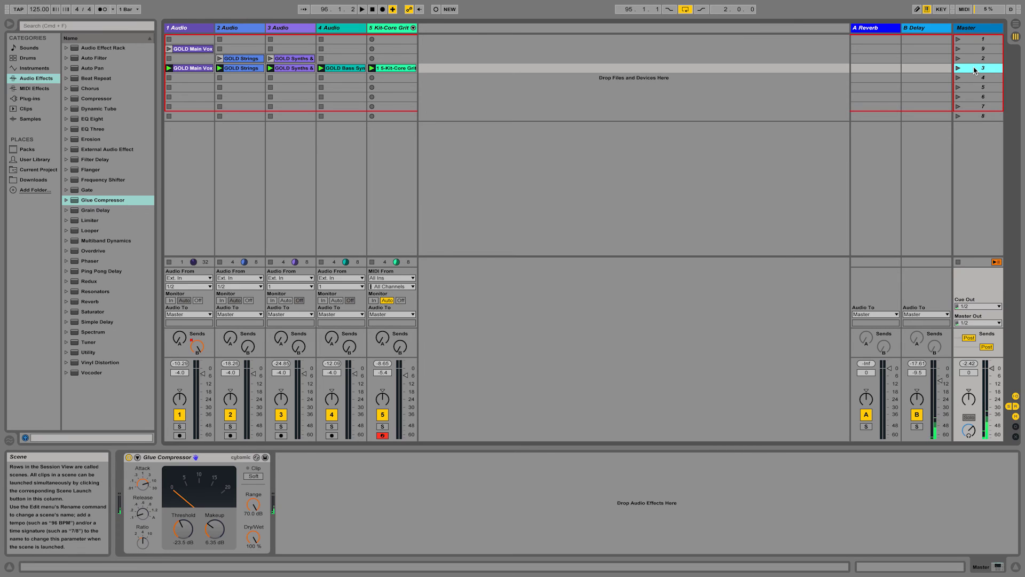
pyautogui.press('super+d')
pyautogui.press('super+d')
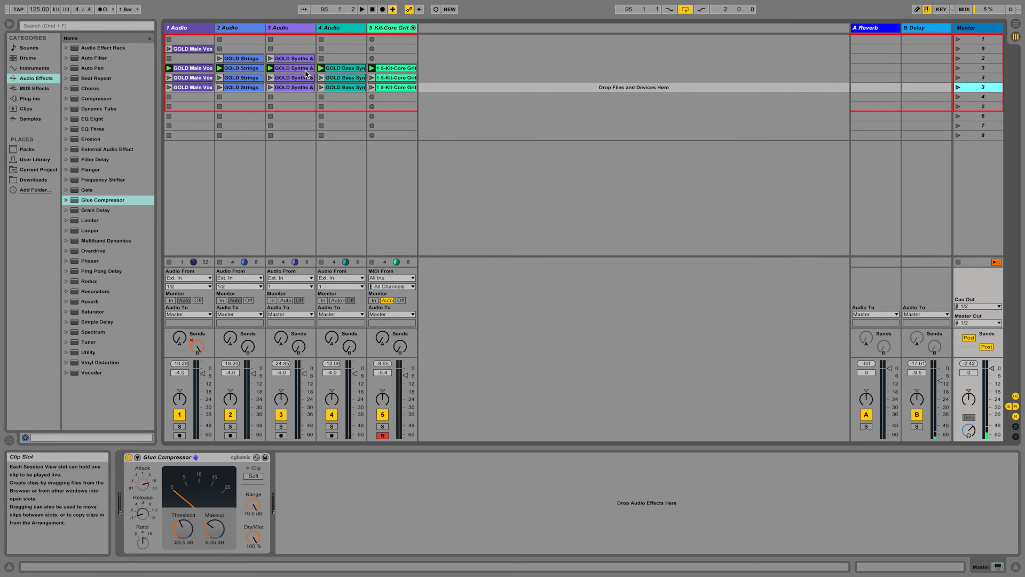
# - Delete the main vocal clip from the first scene 3, and the synth and strings clips from the second scene 3
pyautogui.click(211, 69)
pyautogui.press('Delete')
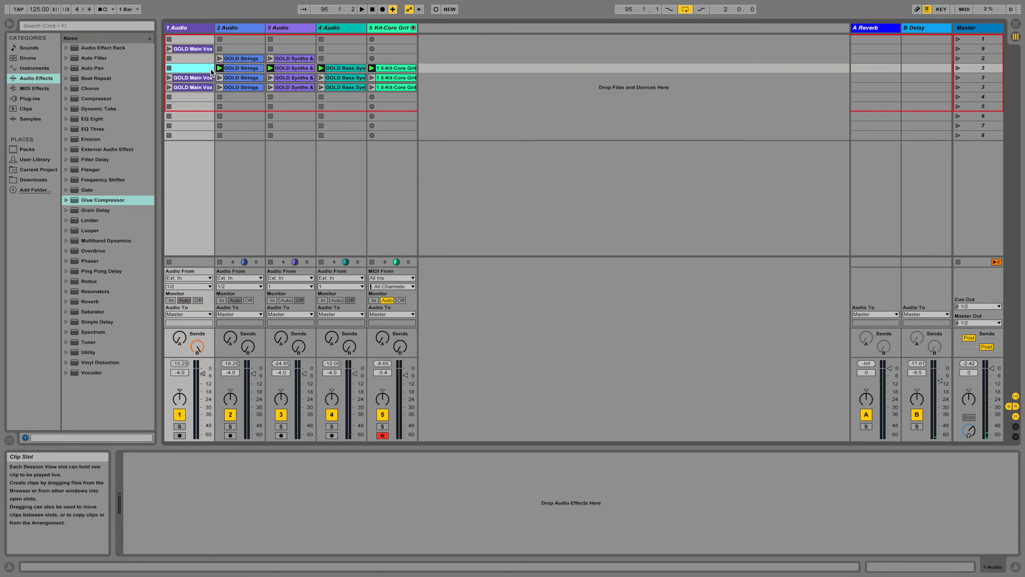
pyautogui.click(283, 78)
pyautogui.press('Delete')
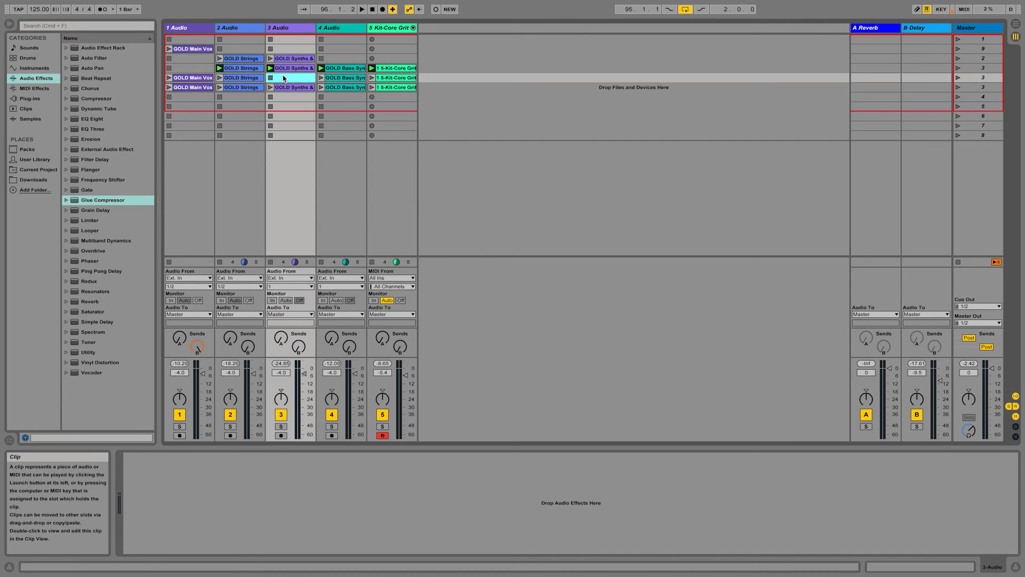
pyautogui.click(259, 79)
pyautogui.press('Delete')
# - Delete the strings and synth clips from scene 2 and the main vocal clip from scene 9
pyautogui.click(259, 59)
pyautogui.press('Delete')
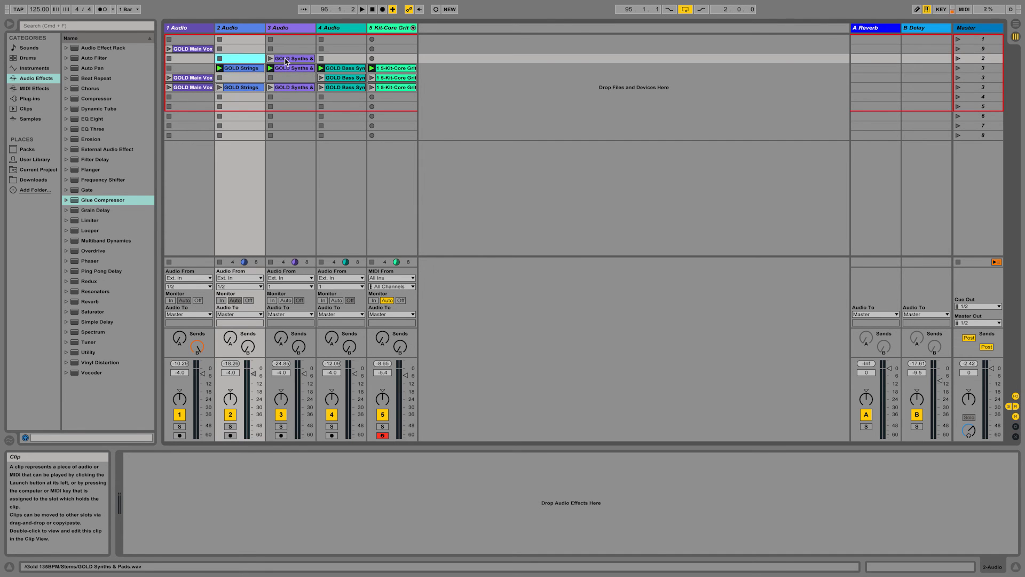
pyautogui.click(286, 59)
pyautogui.press('Delete')
pyautogui.click(205, 49)
pyautogui.press('Delete')
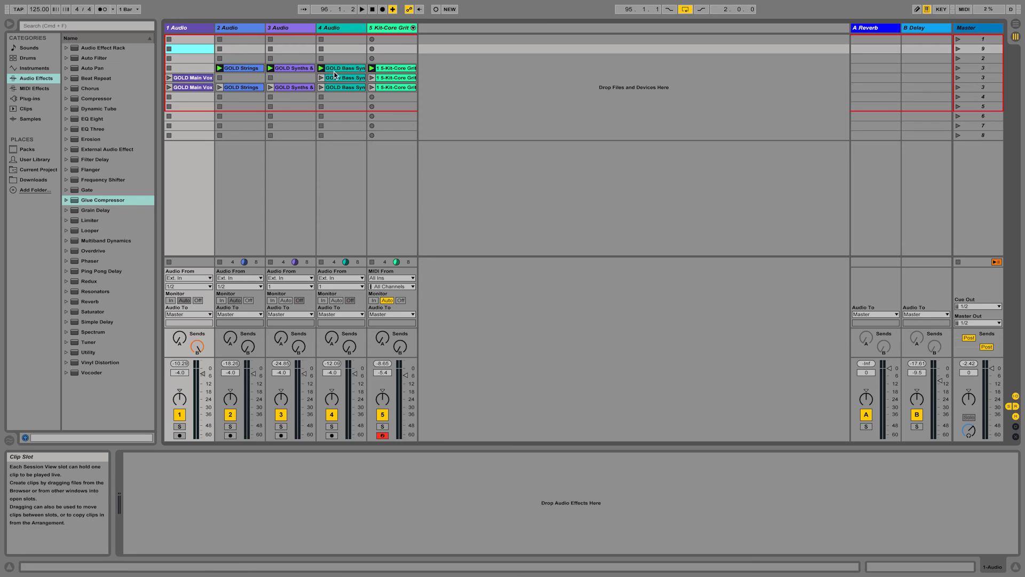
# - Copy the bass and drum clips from the first scene 3 up into scene 2
pyautogui.moveTo(343, 69); pyautogui.dragTo(389, 59)
pyautogui.click(401, 76)
pyautogui.click(391, 69)
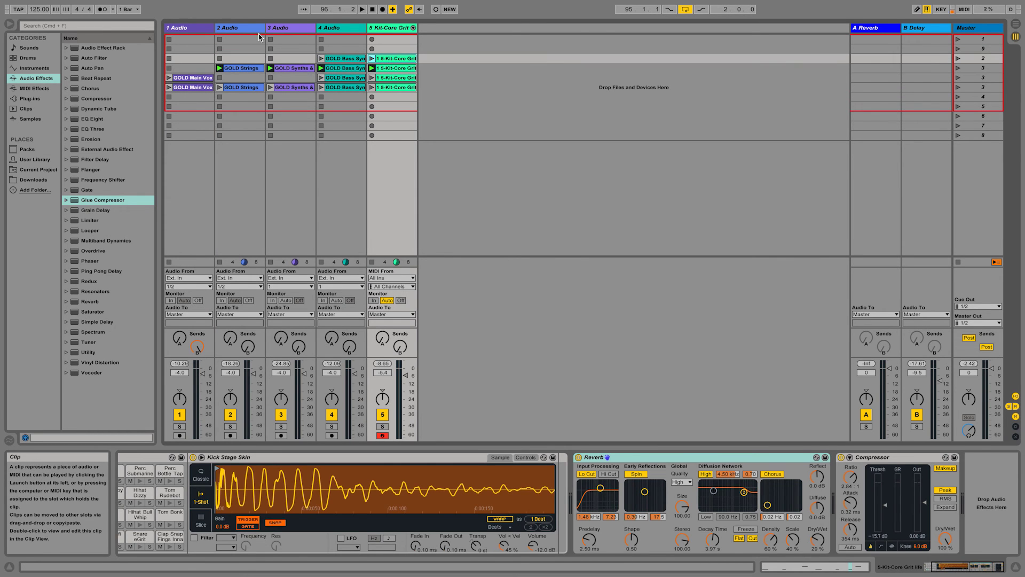
# - Rename the four audio tracks VOX, STRING, SYNTH and BASS
pyautogui.click(200, 30)
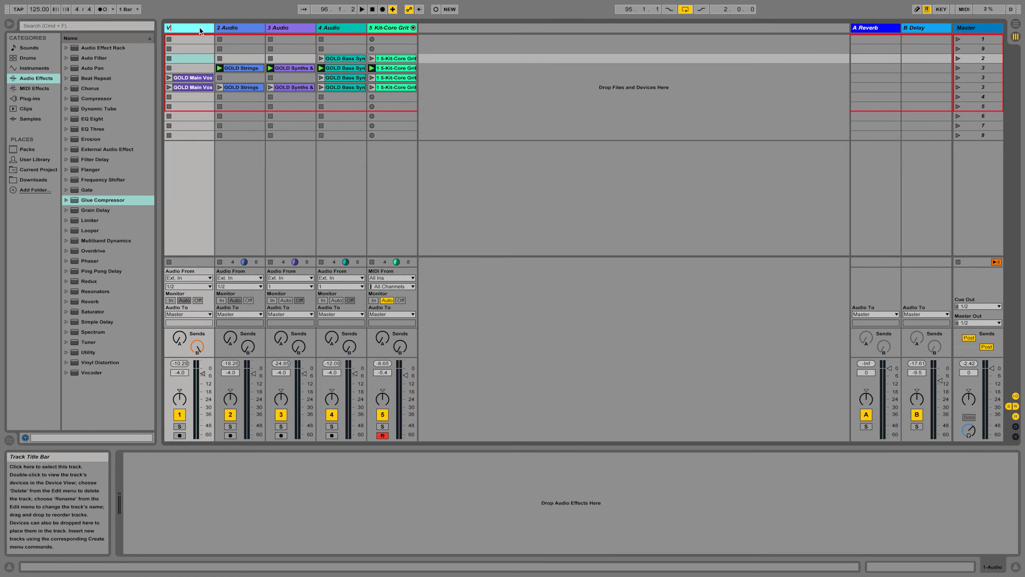
pyautogui.press('Tab')
pyautogui.hotkey('shift', 'Tab')
pyautogui.press('Tab')
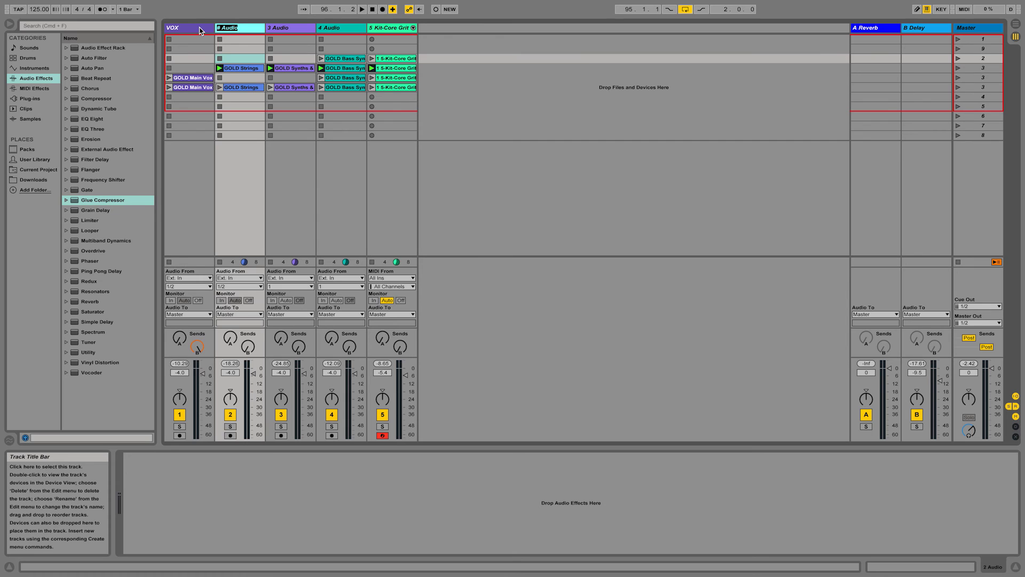
pyautogui.press('Tab')
pyautogui.write('SY')
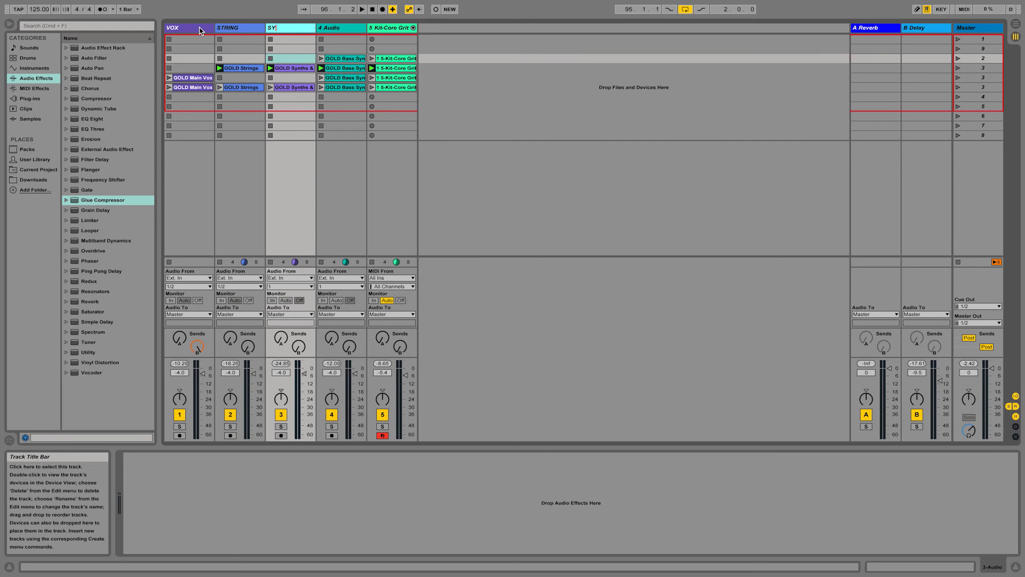
pyautogui.write('NTH')
pyautogui.press('Tab')
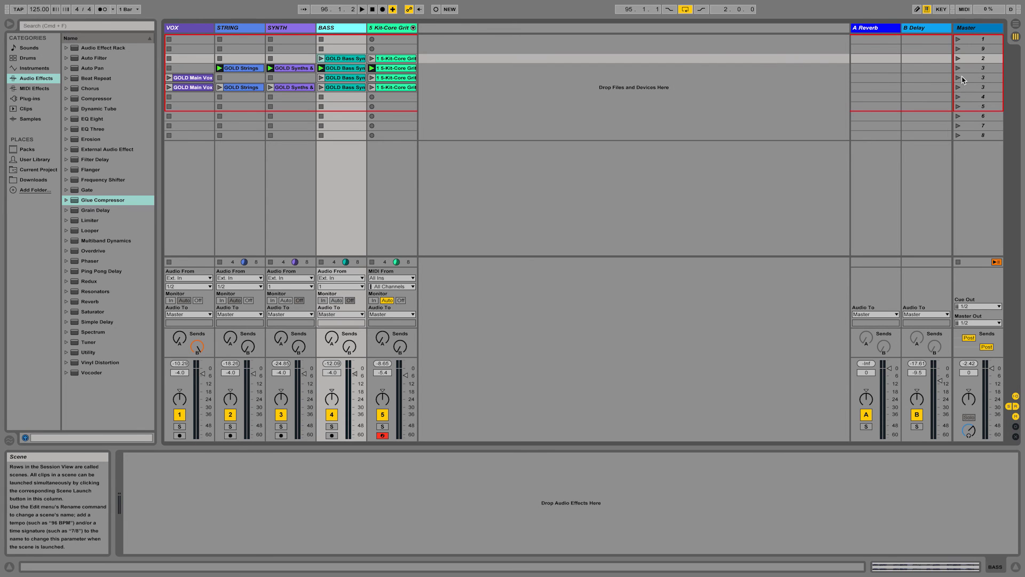
# - Launch scene 2, followed by the first scene 3, to hear the arrangement build
pyautogui.press('Return')
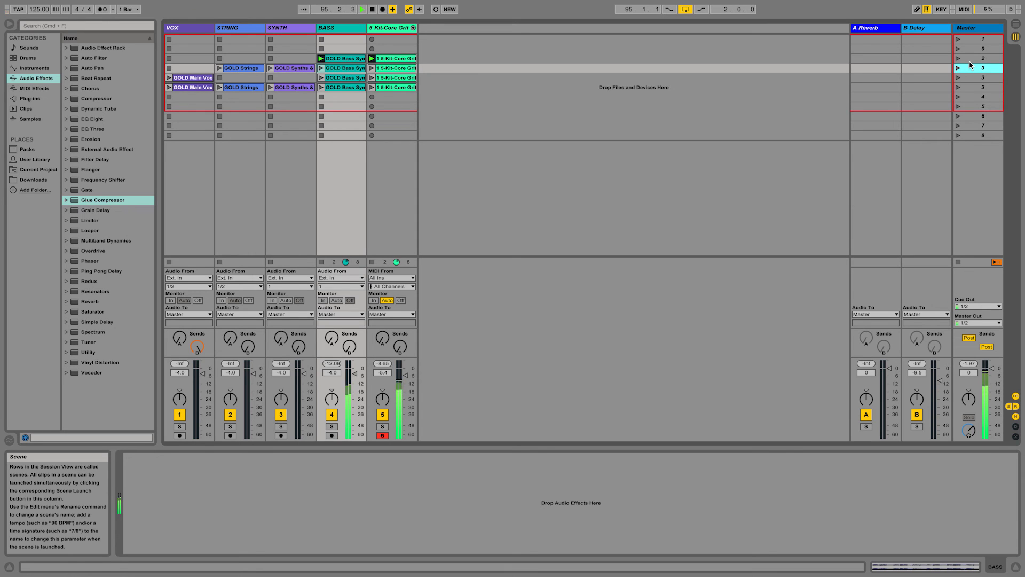
pyautogui.press('Return')
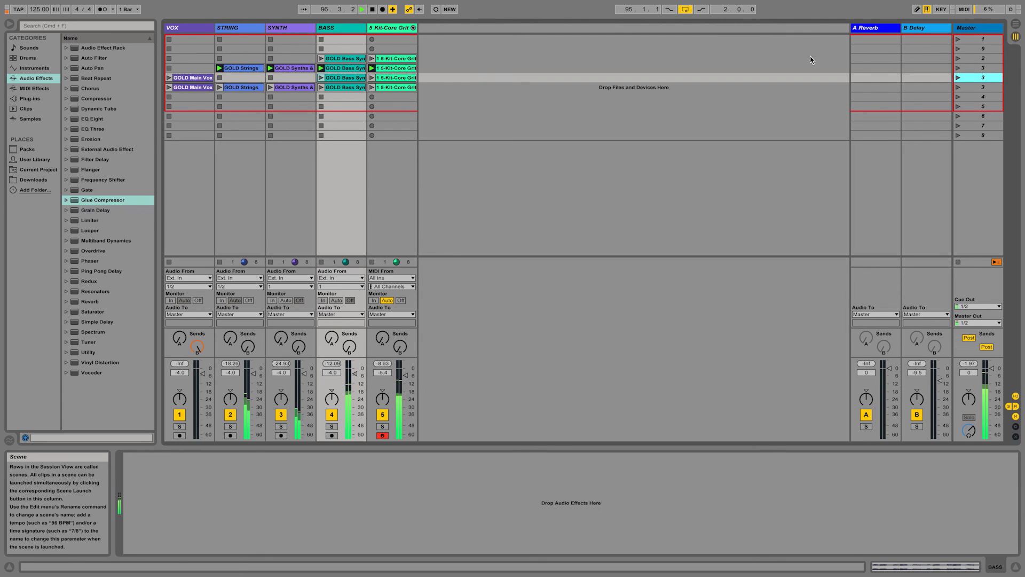
# - Delete the bass clip from the second scene 3 and disarm recording on the drum track
pyautogui.click(352, 78)
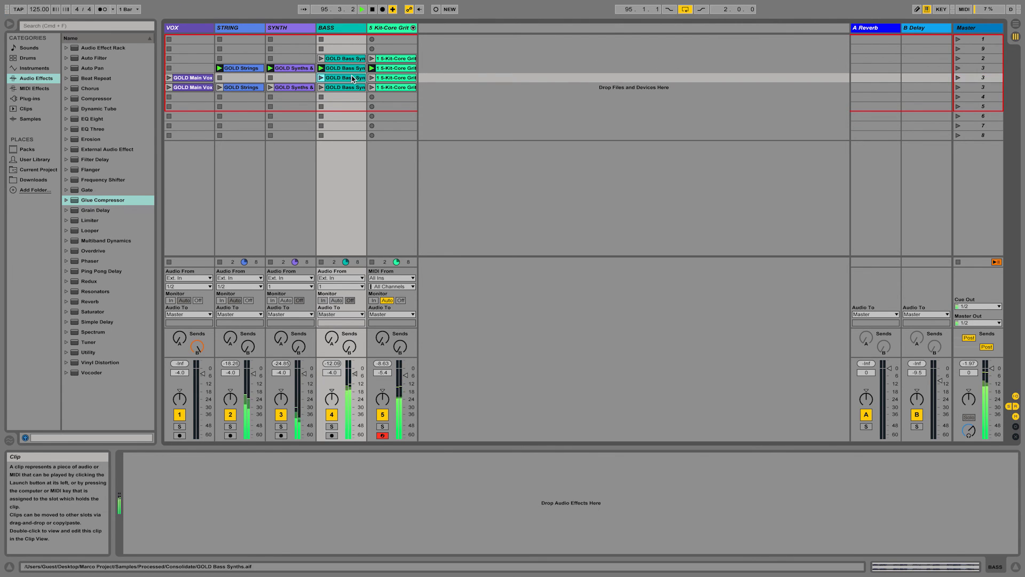
pyautogui.press('Delete')
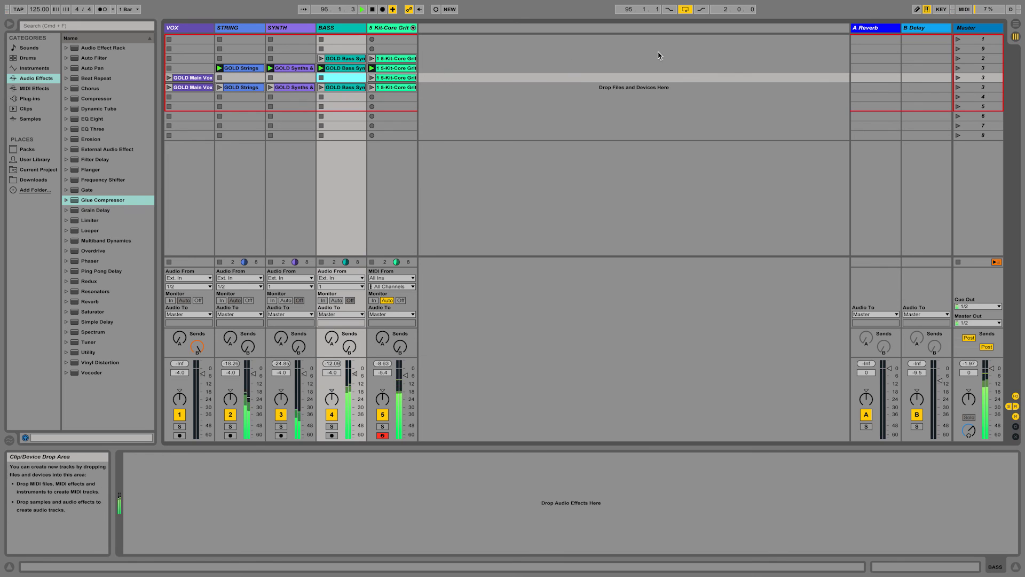
pyautogui.click(986, 78)
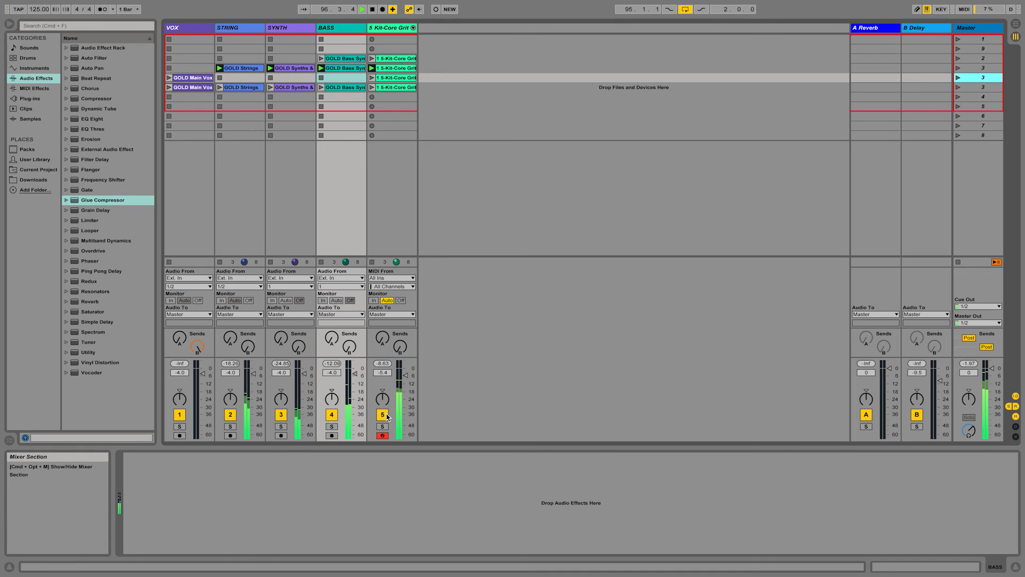
pyautogui.click(383, 434)
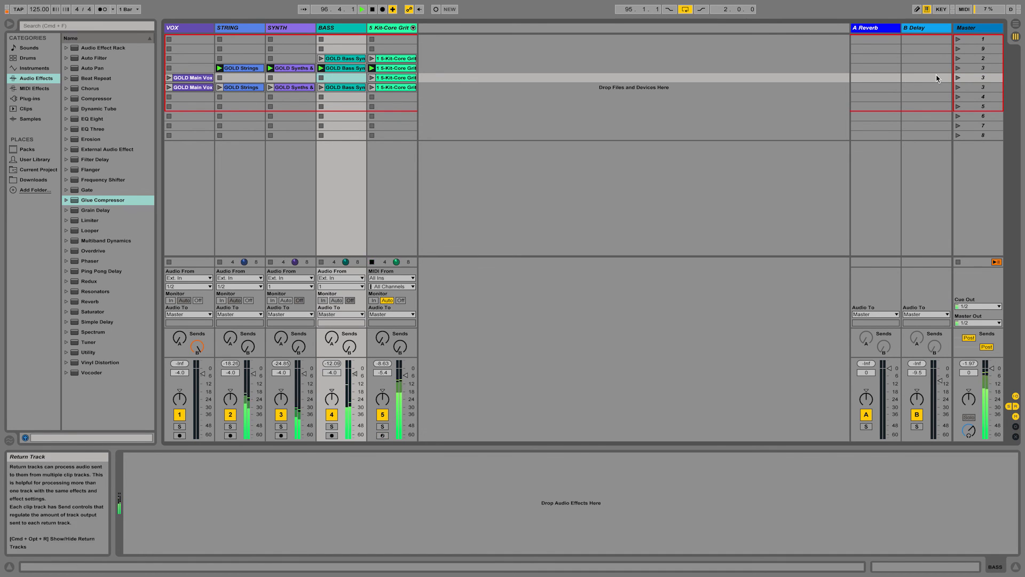
# - Launch the second scene 3 and follow it with the third scene 3
pyautogui.click(975, 78)
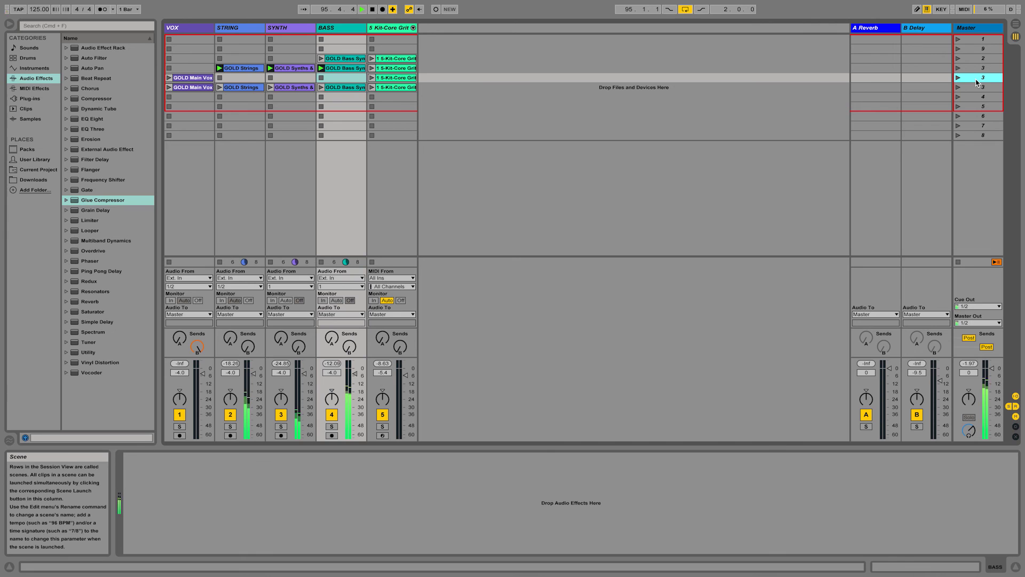
pyautogui.press('Return')
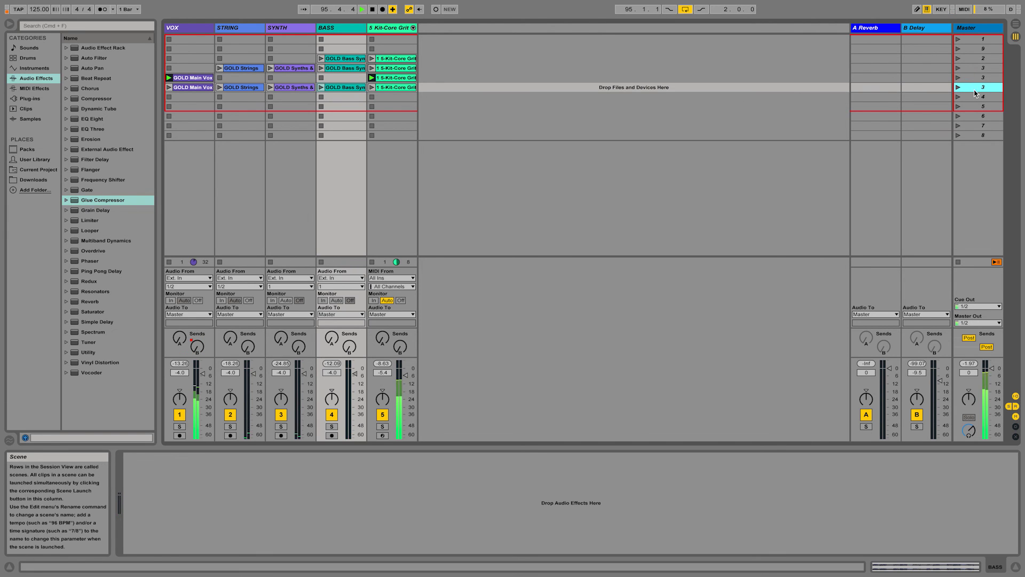
pyautogui.press('Return')
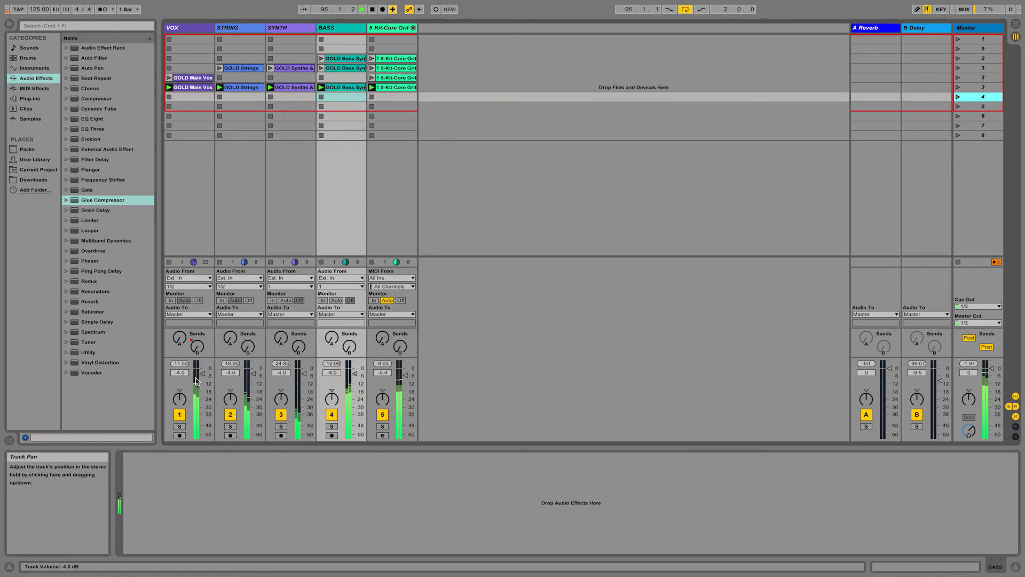
# - Balance the track volumes: VOX at -9.0 dB, STRING at 2.0 dB, SYNTH at -4.0 dB and BASS at -2.0 dB
pyautogui.moveTo(202, 373); pyautogui.dragTo(202, 376)
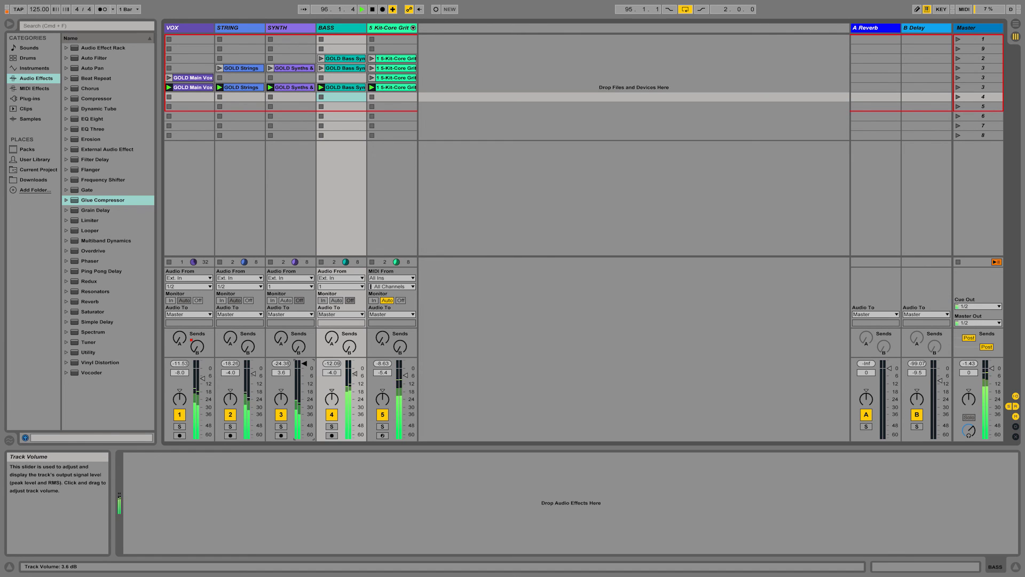
pyautogui.moveTo(254, 368); pyautogui.dragTo(254, 367)
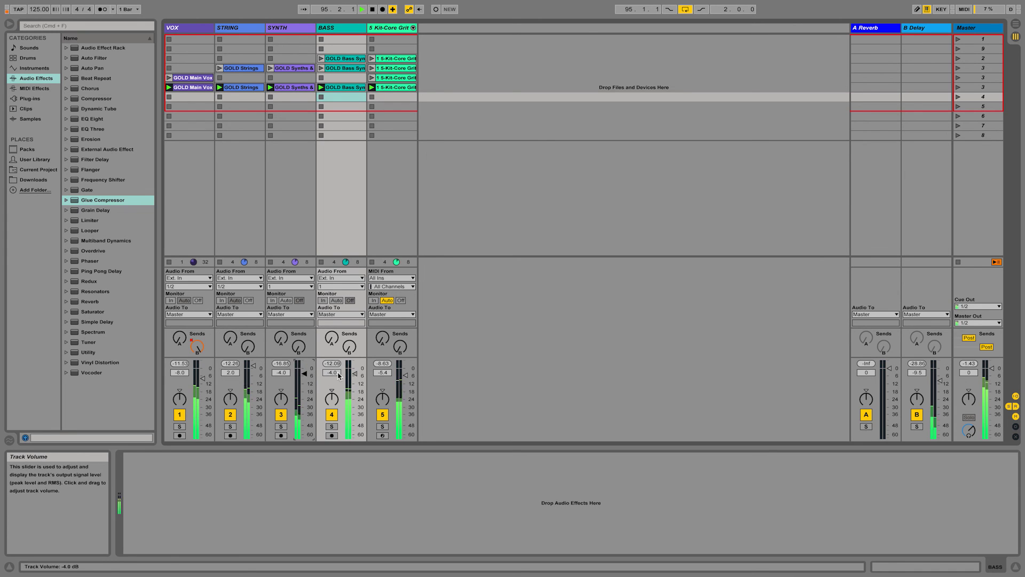
pyautogui.moveTo(304, 369); pyautogui.dragTo(305, 373)
pyautogui.moveTo(203, 378); pyautogui.dragTo(203, 379)
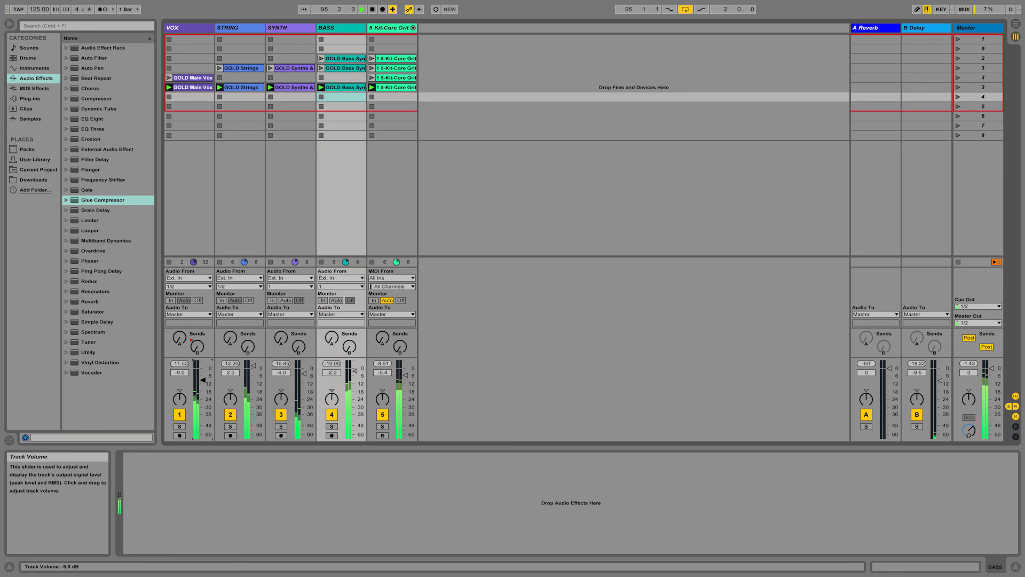
# - Delete the newly recorded drum clip from scene 4
pyautogui.click(381, 100)
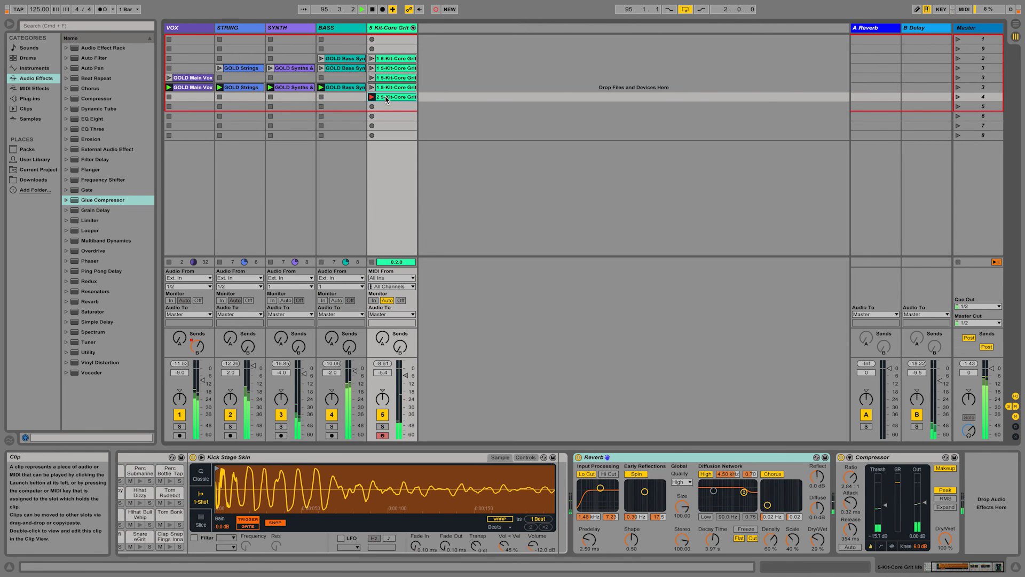
pyautogui.press('Delete')
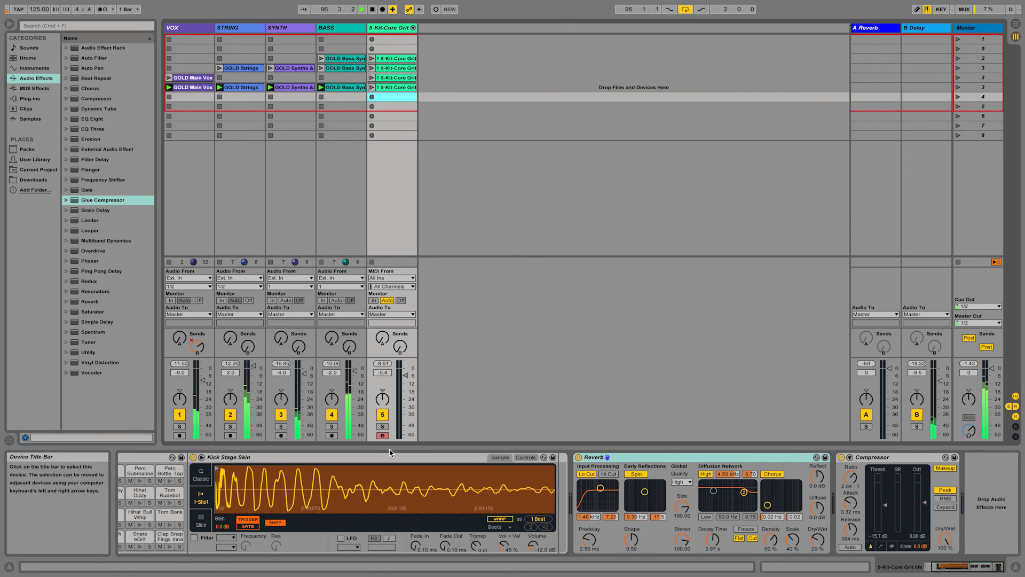